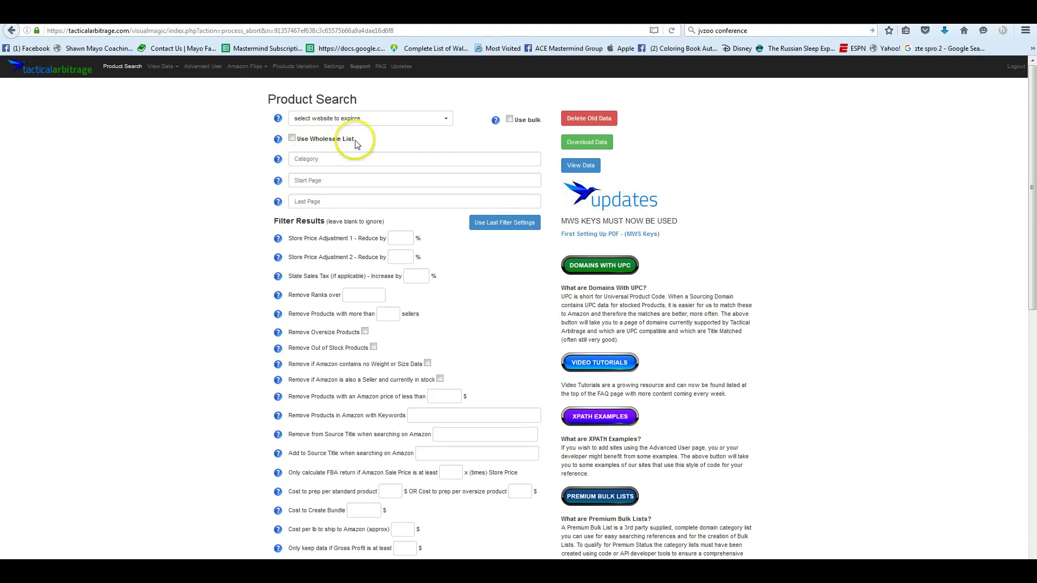
Step: Turn on Use Wholesale List and keep walmart as the selected store
click(291, 139)
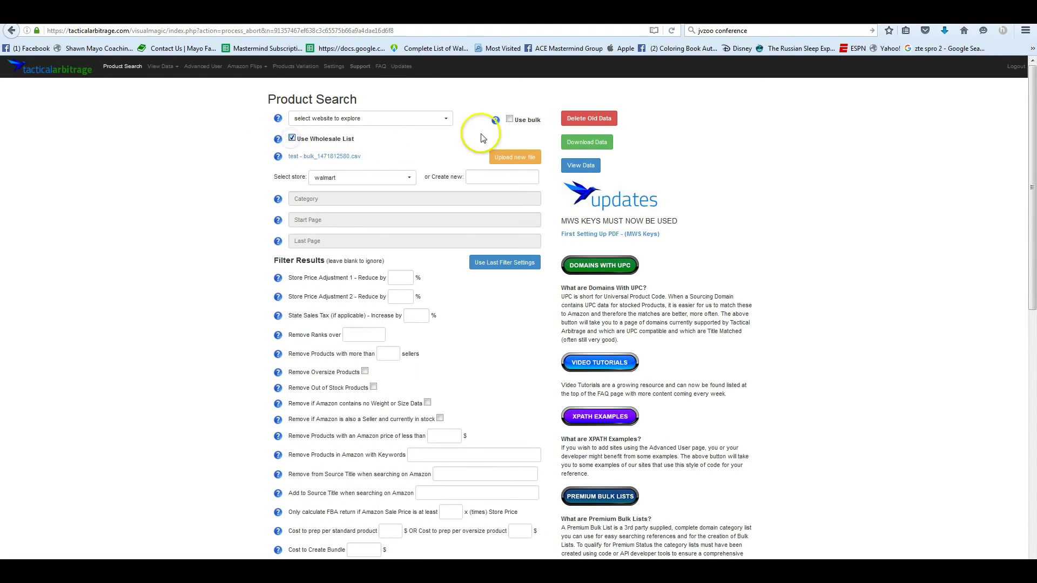
click(376, 179)
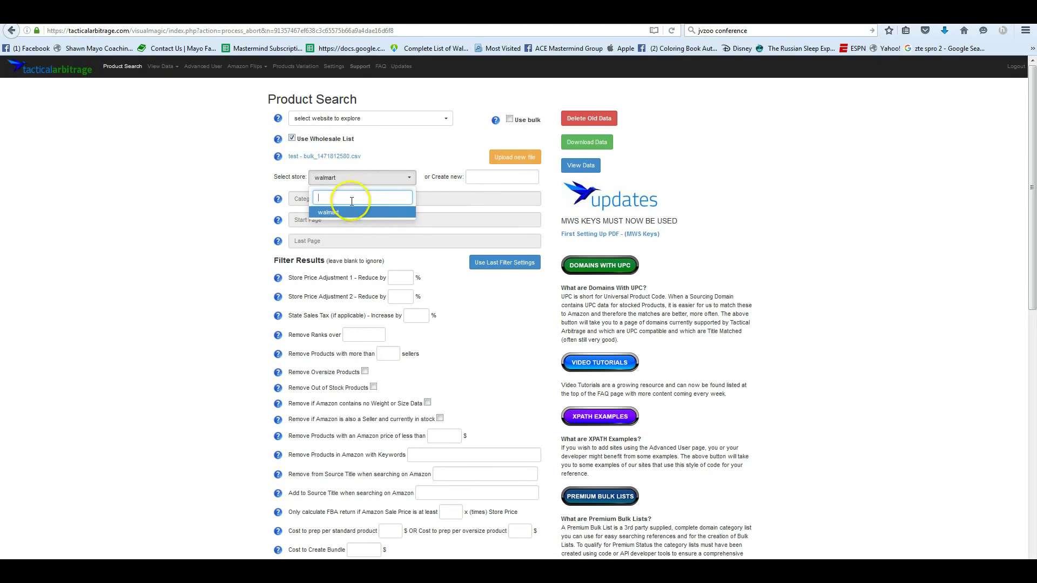
click(449, 157)
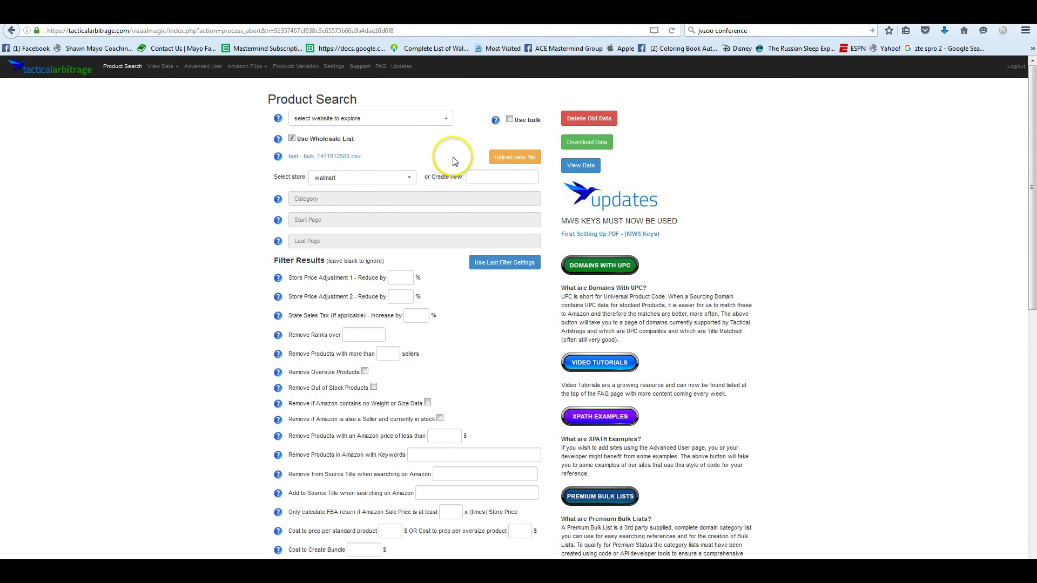
Step: Enter walmart as the new store name under Create new
click(408, 178)
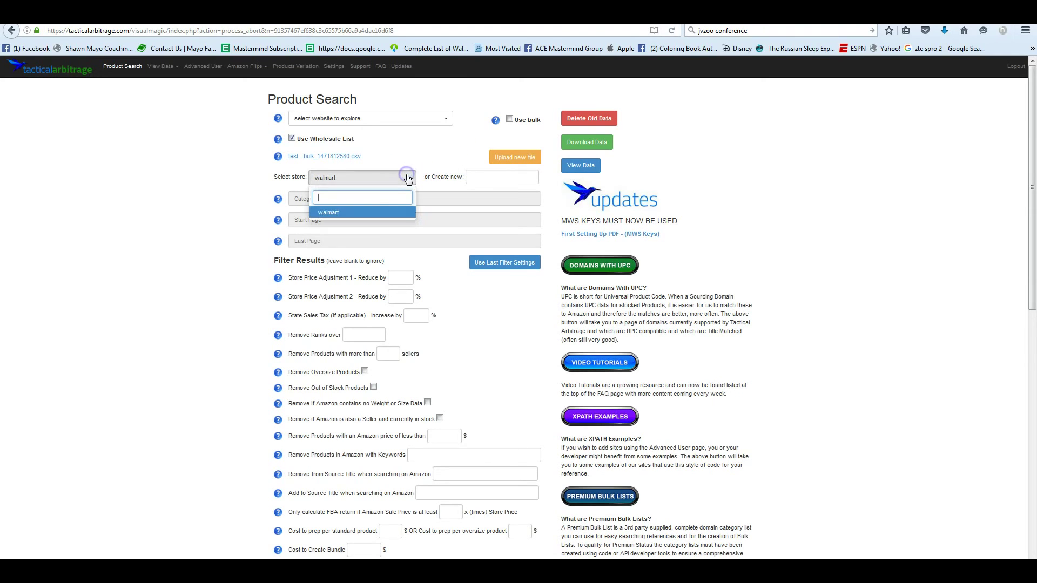
click(500, 177)
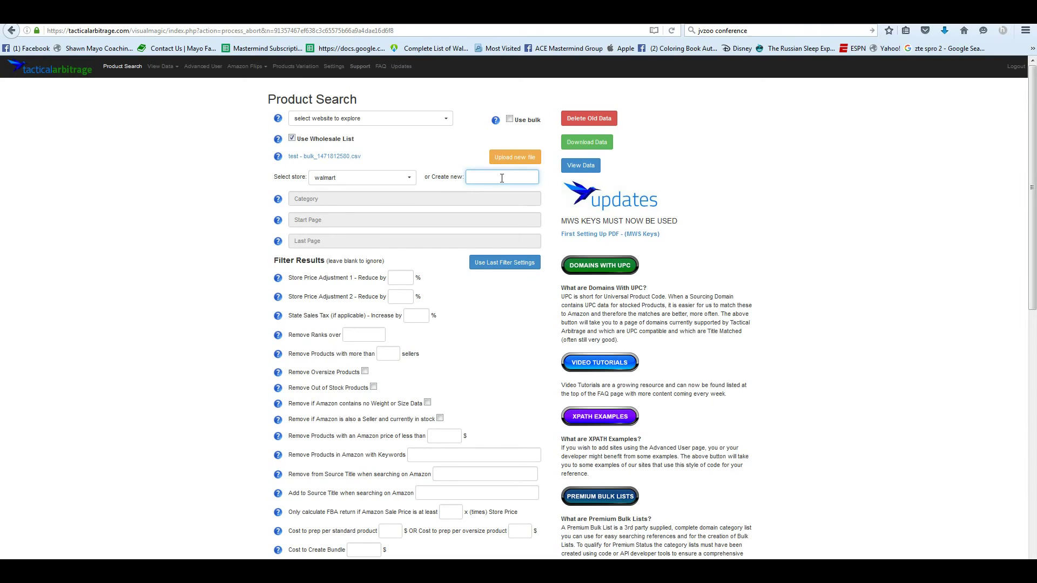
text(wal)
key(Down)
key(Return)
key(Tab)
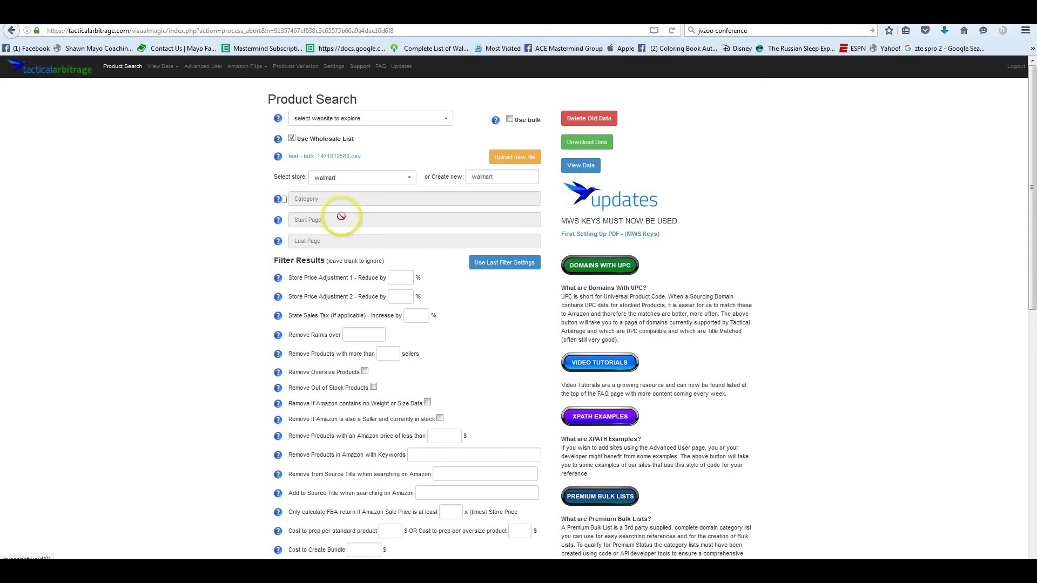
Step: Confirm walmart stays the chosen store and view the matched results on View Data
click(406, 182)
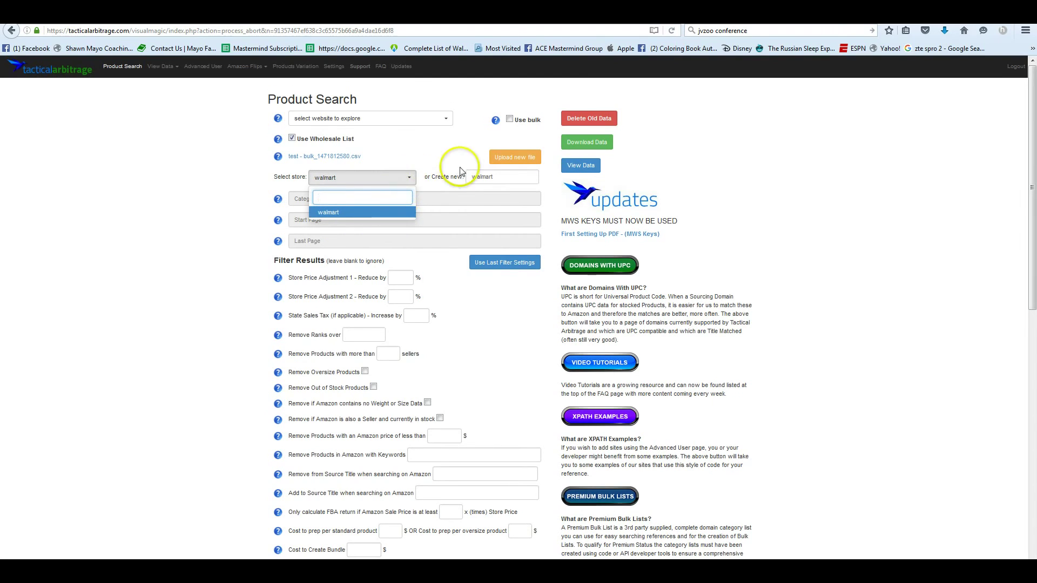
click(416, 184)
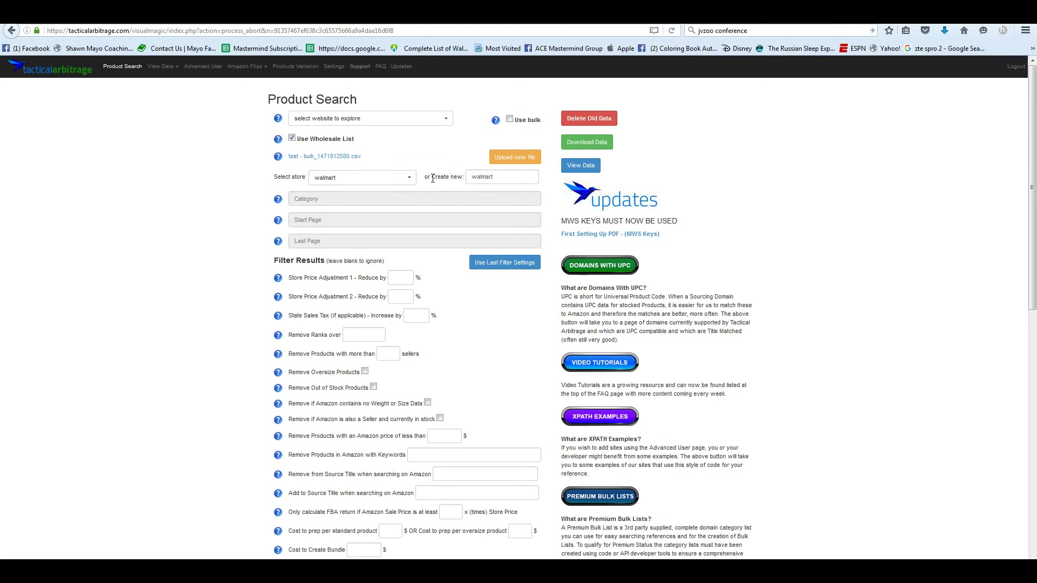
click(427, 178)
click(464, 51)
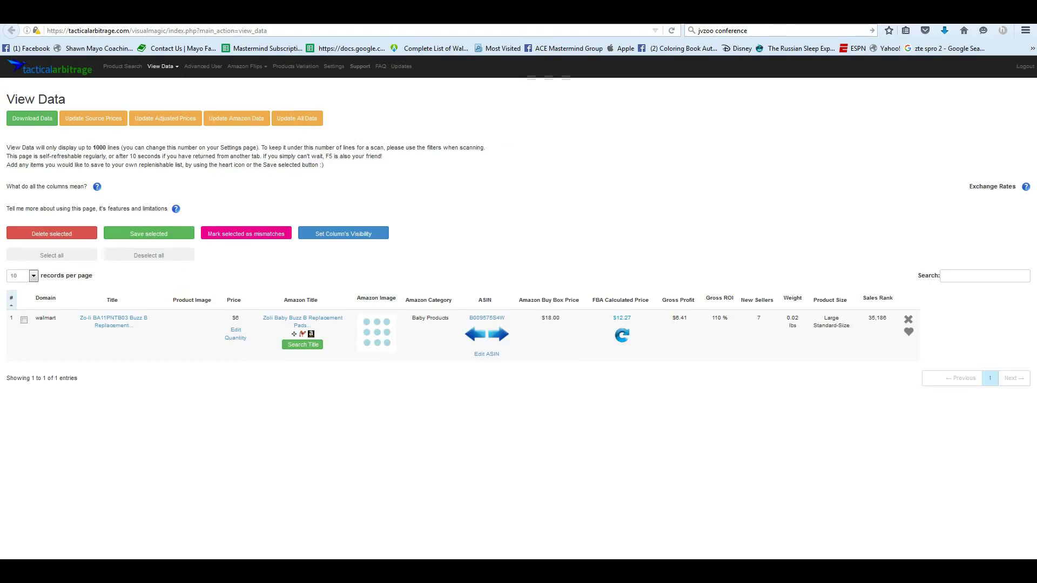
Step: Change the new store name to walmart-csv, keeping walmart as the selected store
click(499, 178)
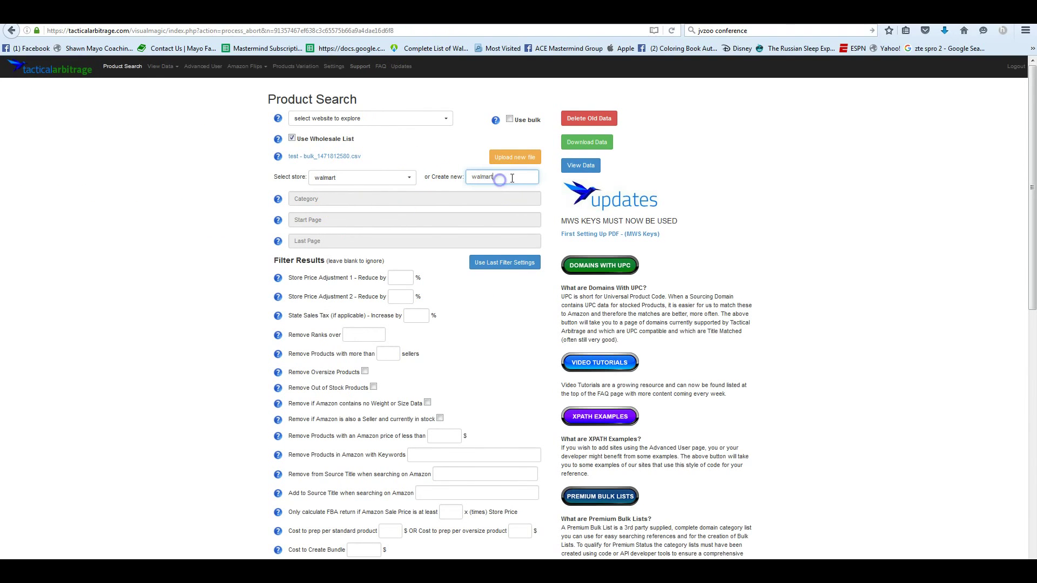
text(-csv)
click(398, 181)
click(399, 183)
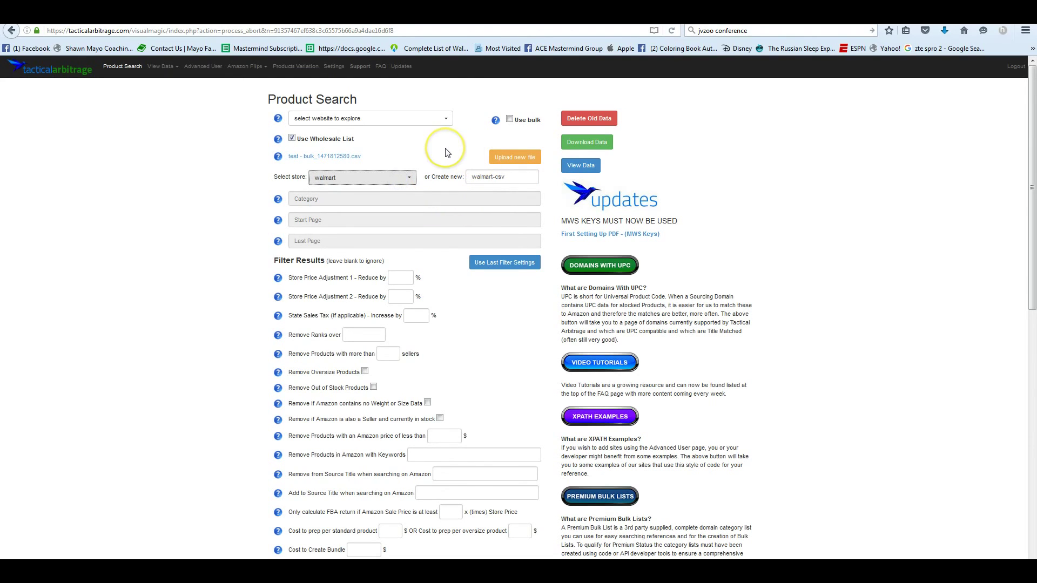
Step: Start a new wholesale file upload and open the example list file in Excel
click(509, 159)
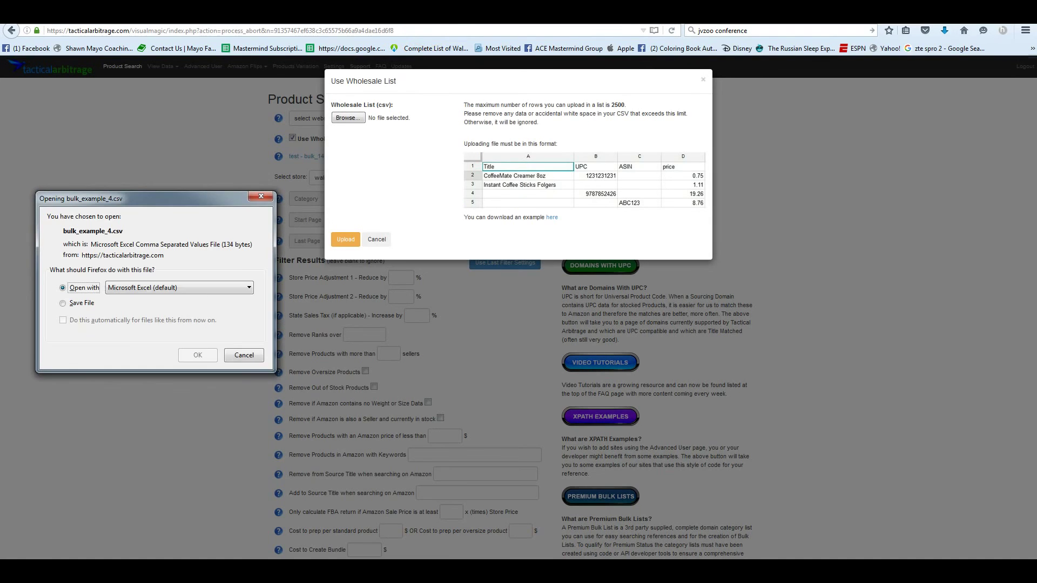
click(192, 358)
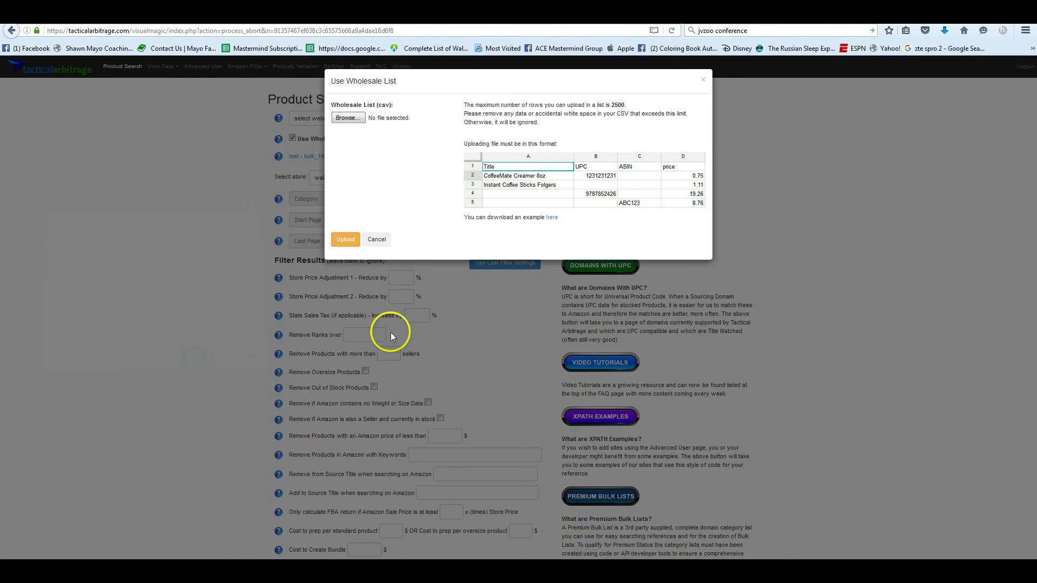
key(ctrl+space)
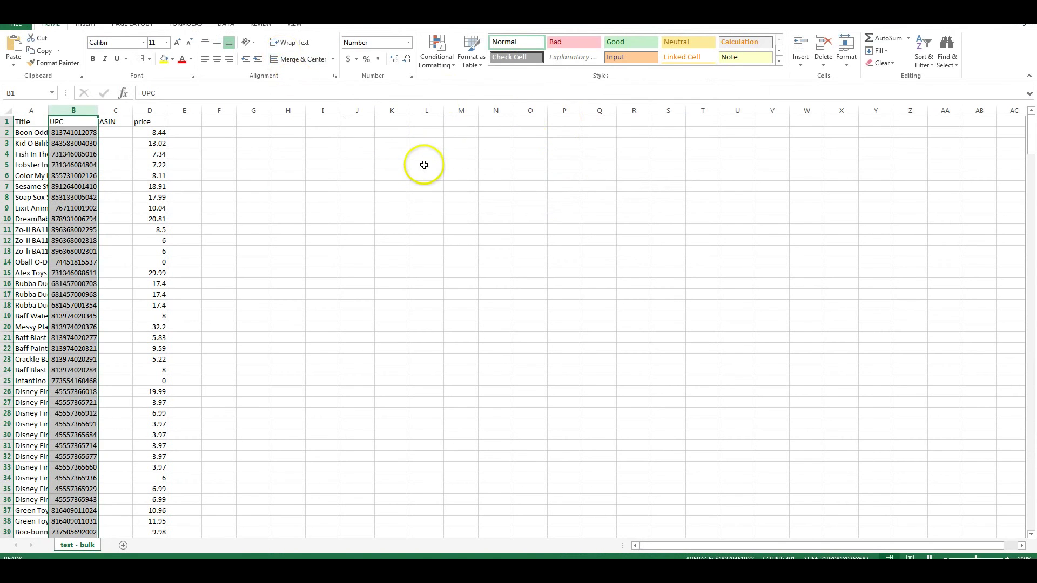
Step: Compare the example list's Title, UPC, ASIN and price columns with the other open workbook
key(alt+Tab)
key(alt+Tab)
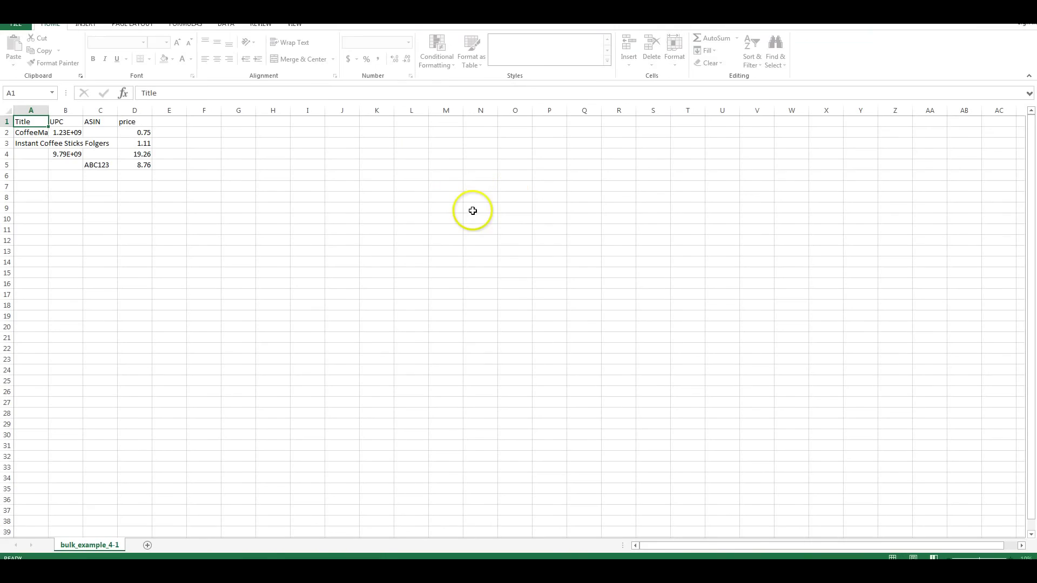
key(alt+Tab)
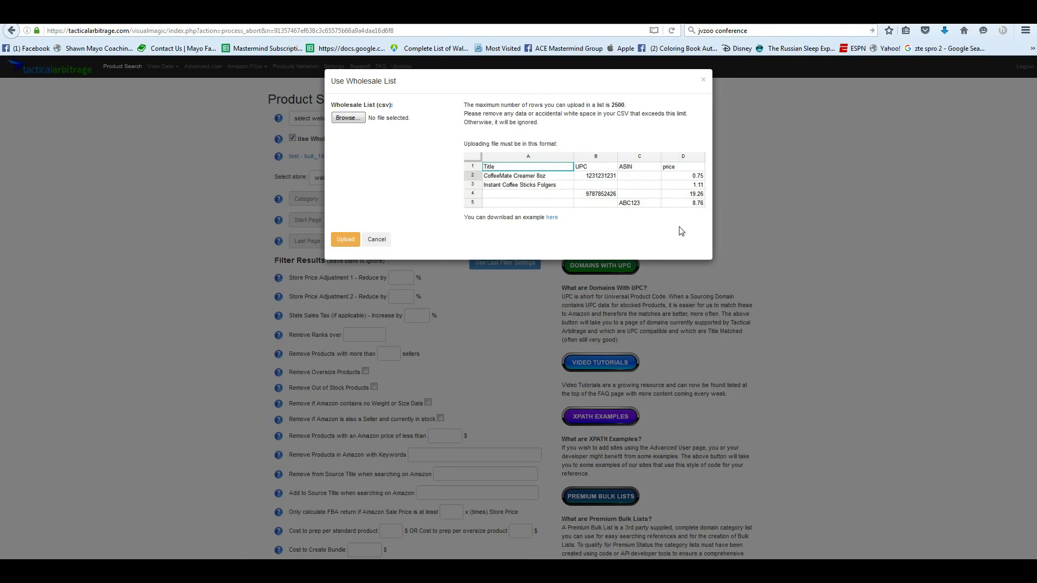
Step: Autofit column B of the example sheet so the full UPCs are visible
click(606, 474)
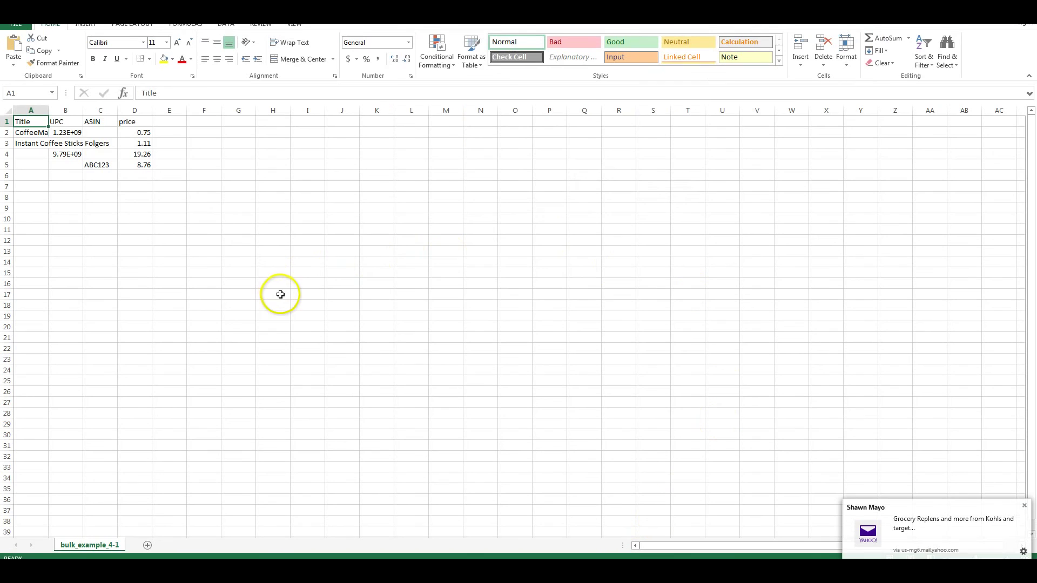
drag(83, 113, 83, 113)
double_click(84, 112)
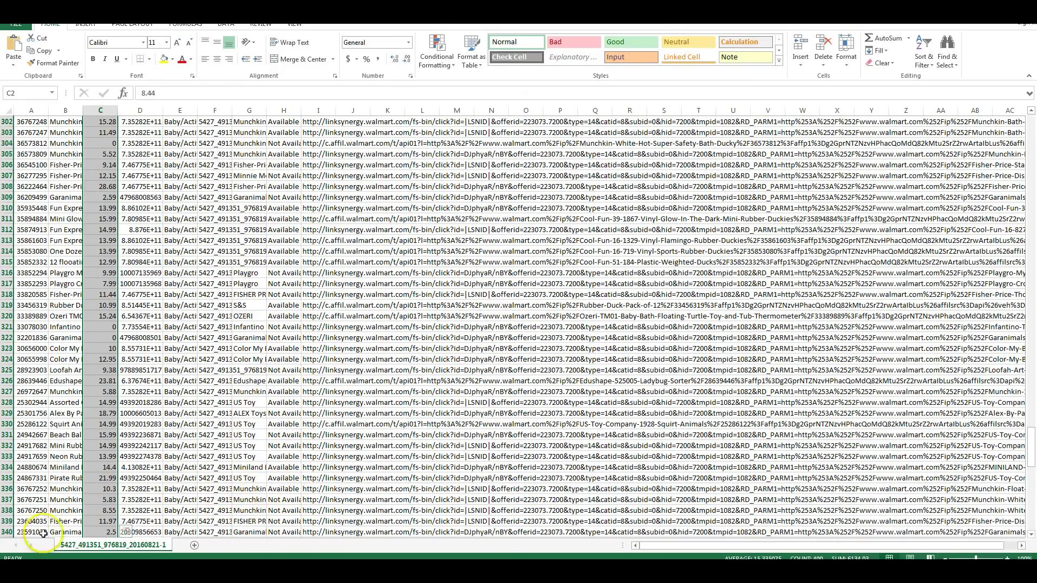
Step: Return to the top of the Walmart sheet and select the first product name in B2
click(68, 251)
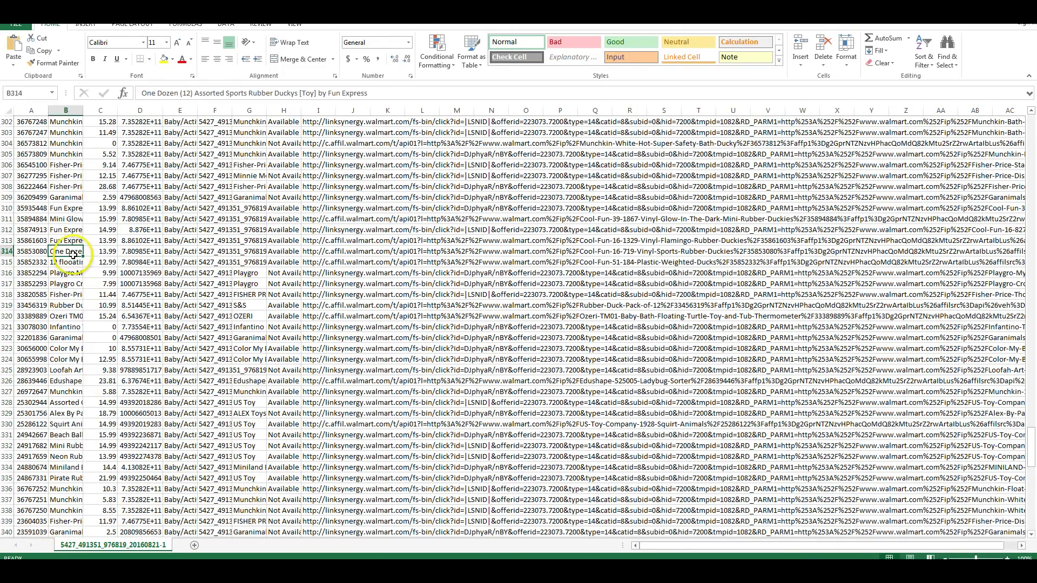
scroll(72, 261, down, 2)
scroll(72, 261, down, 3)
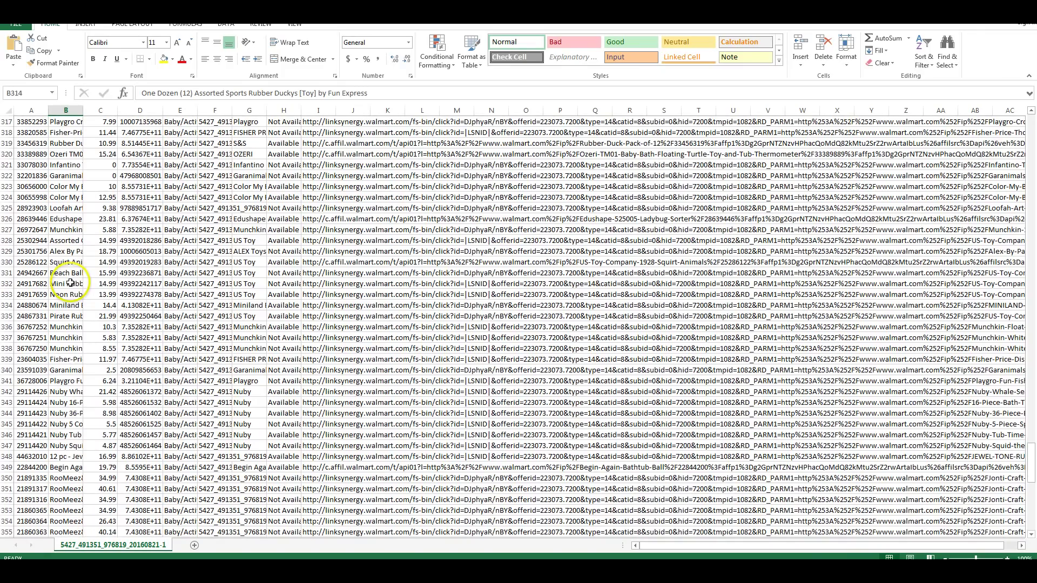
key(ctrl+Home)
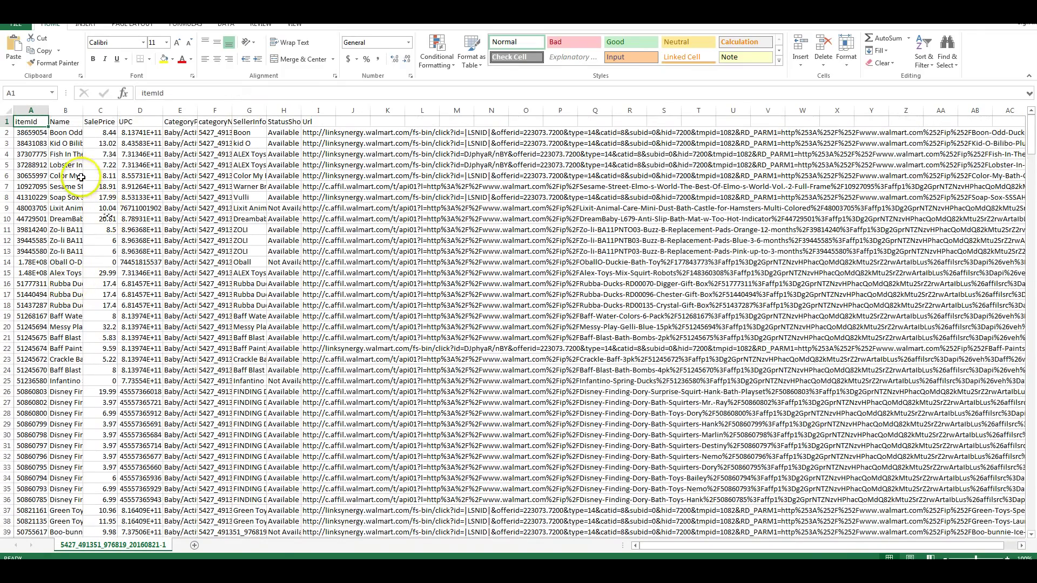
click(68, 134)
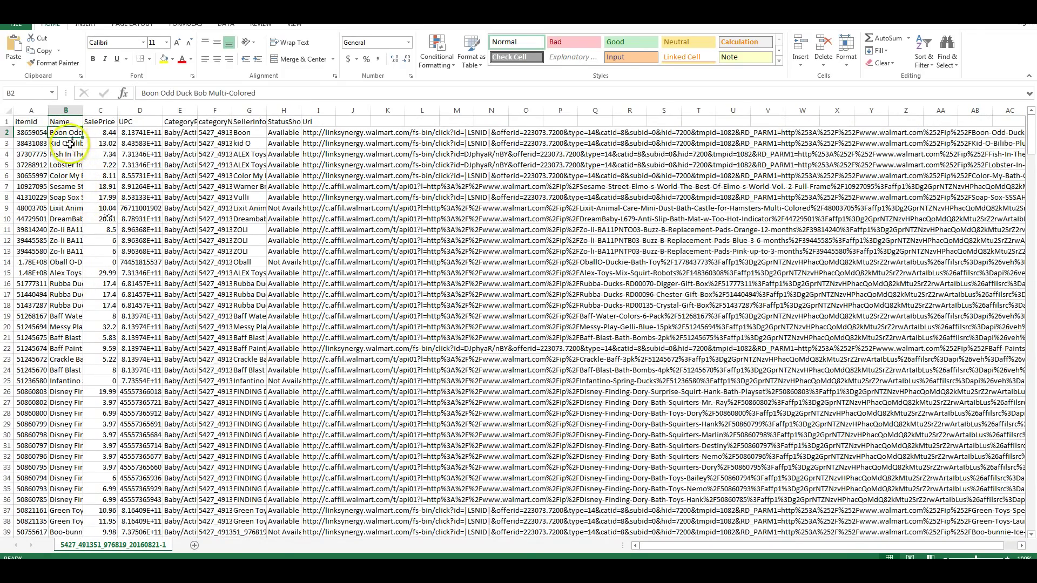
Step: Extend the selection to B401 and copy the Walmart product titles
key(shift+Down)
key(shift+Down)
key(shift+Down)
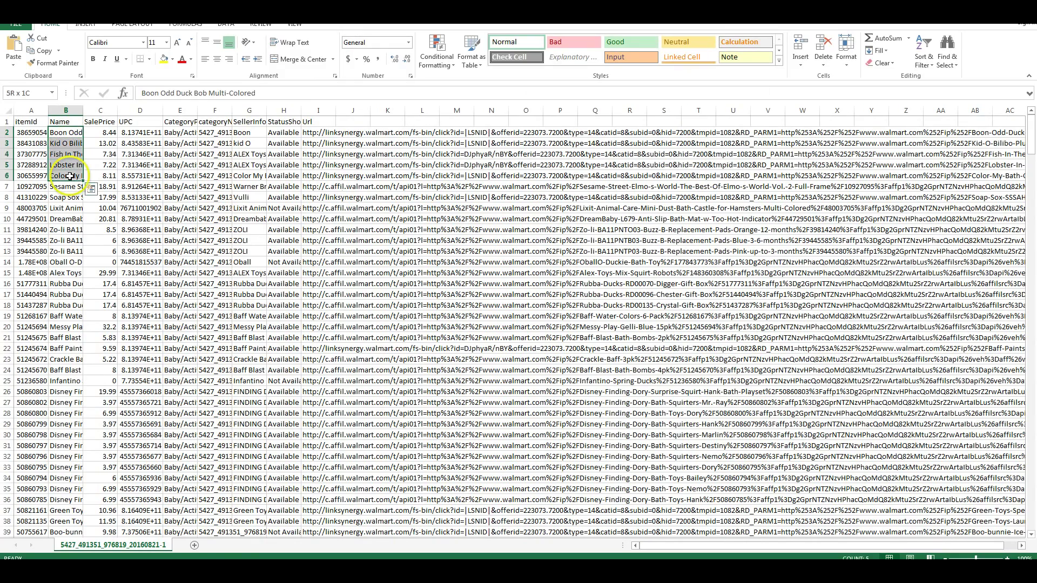
key(shift+Down)
key(shift+Down)
key(shift+Down)
key(shift+Down)
key(shift+Down)
key(shift+Down)
key(shift+Down)
key(shift+Down)
key(shift+Down)
key(shift+Down)
key(shift+Down)
key(shift+Down)
key(shift+Down)
key(shift+Down)
key(shift+Down)
key(shift+Down)
key(shift+Down)
key(shift+Down)
key(shift+Down)
key(shift+Down)
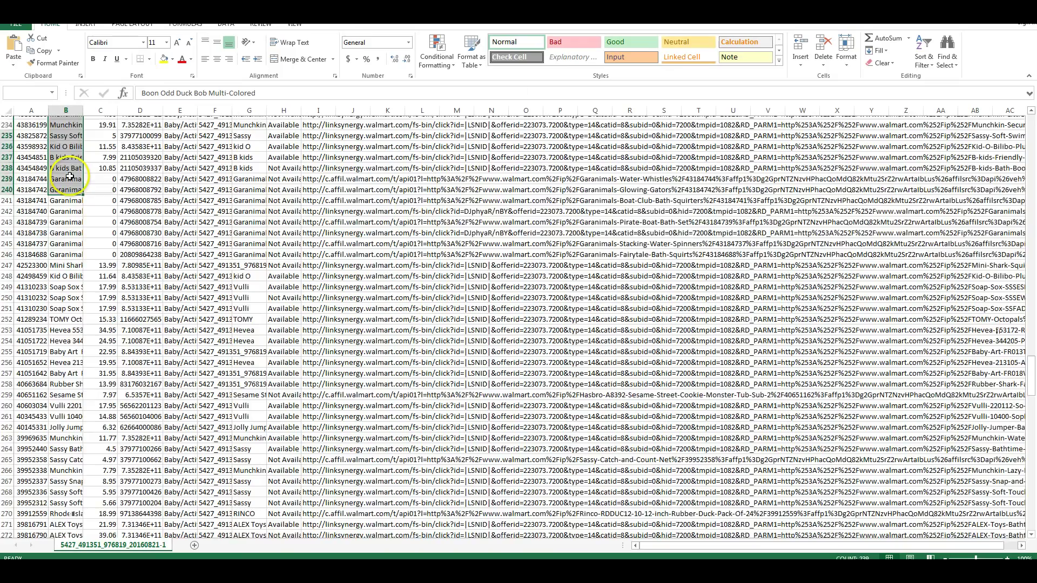
key(shift+Down)
key(shift+Down)
key(shift+Down)
key(shift+Down)
key(shift+Down)
key(shift+Down)
key(shift+Down)
key(shift+Down)
key(shift+Down)
key(shift+Down)
key(shift+Down)
key(shift+Down)
key(shift+Down)
key(shift+Down)
key(shift+Down)
key(shift+Down)
key(shift+Down)
key(shift+Down)
key(shift+Down)
key(shift+Down)
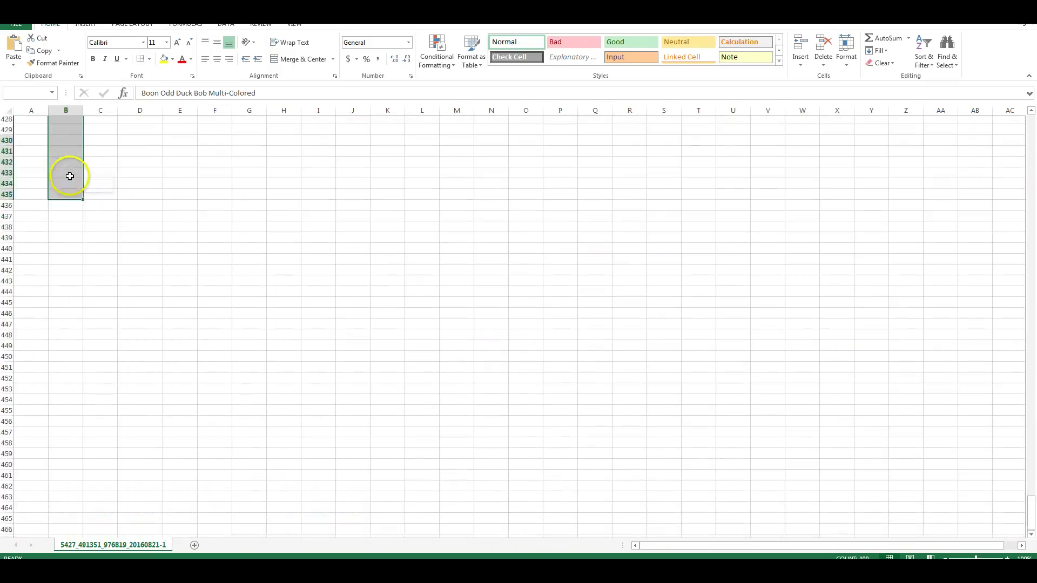
key(shift+Down)
key(shift+Down)
key(shift+Down)
key(shift+Down)
key(shift+Down)
key(shift+Down)
key(shift+Down)
key(shift+Down)
key(shift+Down)
key(shift+Down)
key(shift+Down)
key(shift+Down)
key(shift+Down)
key(shift+Down)
key(shift+Down)
key(shift+Down)
key(shift+Down)
key(shift+Down)
key(shift+Down)
key(shift+Down)
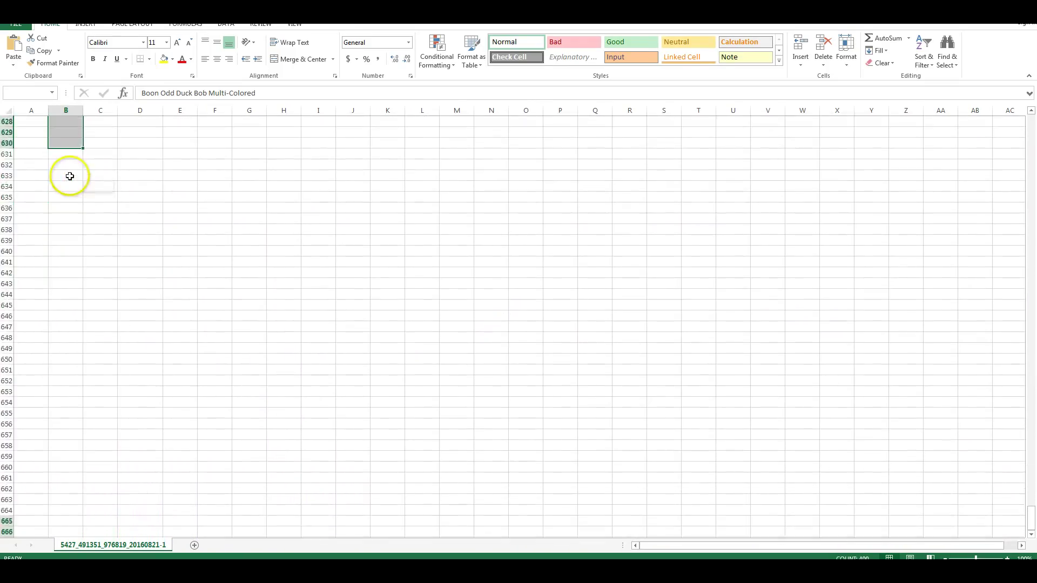
key(shift+Up)
key(shift+Up)
key(shift+Up)
key(shift+Up)
key(shift+Up)
key(shift+Up)
key(shift+Up)
key(shift+Up)
key(shift+Up)
key(shift+Up)
key(shift+Up)
key(shift+Up)
key(shift+Up)
key(shift+Up)
key(shift+Up)
key(shift+Up)
key(shift+Up)
key(shift+Up)
key(shift+Up)
key(shift+Up)
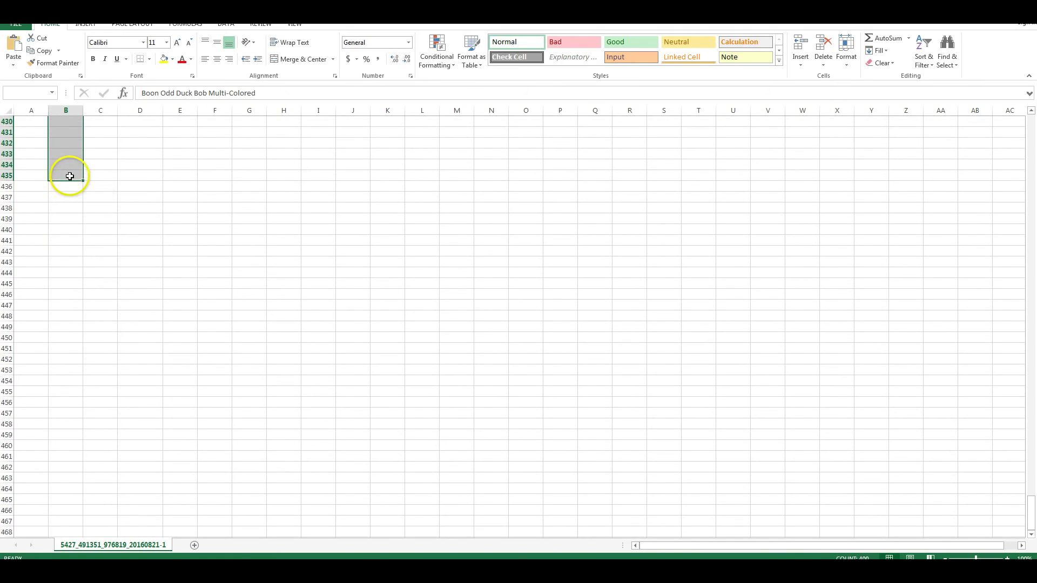
key(shift+Up)
key(shift+Up)
key(shift+Up)
key(shift+Up)
key(shift+Up)
key(shift+Up)
key(shift+Up)
key(shift+Up)
key(shift+Up)
key(shift+Up)
key(shift+Up)
key(shift+Up)
key(shift+Up)
key(shift+Up)
key(shift+Up)
key(shift+Up)
key(shift+Up)
key(shift+Up)
key(shift+Up)
key(shift+Up)
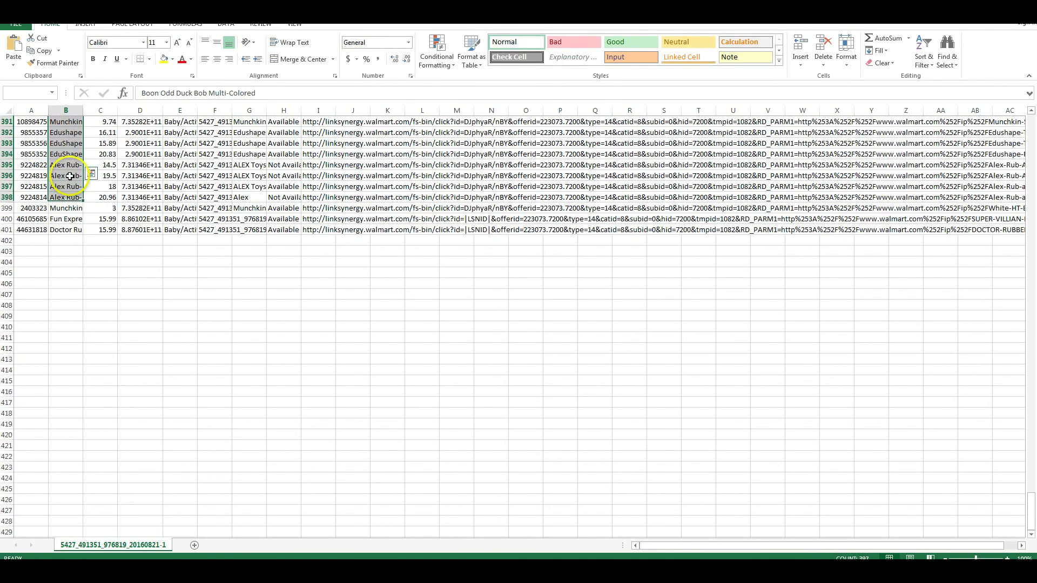
key(shift+Down)
key(shift+Down)
key(shift+Down)
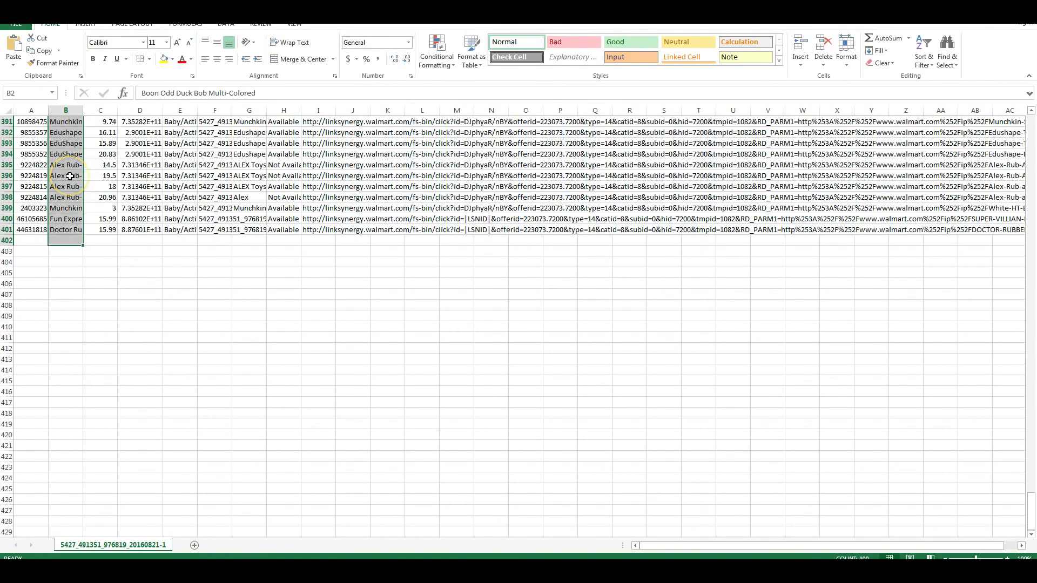
key(shift+Up)
key(ctrl+c)
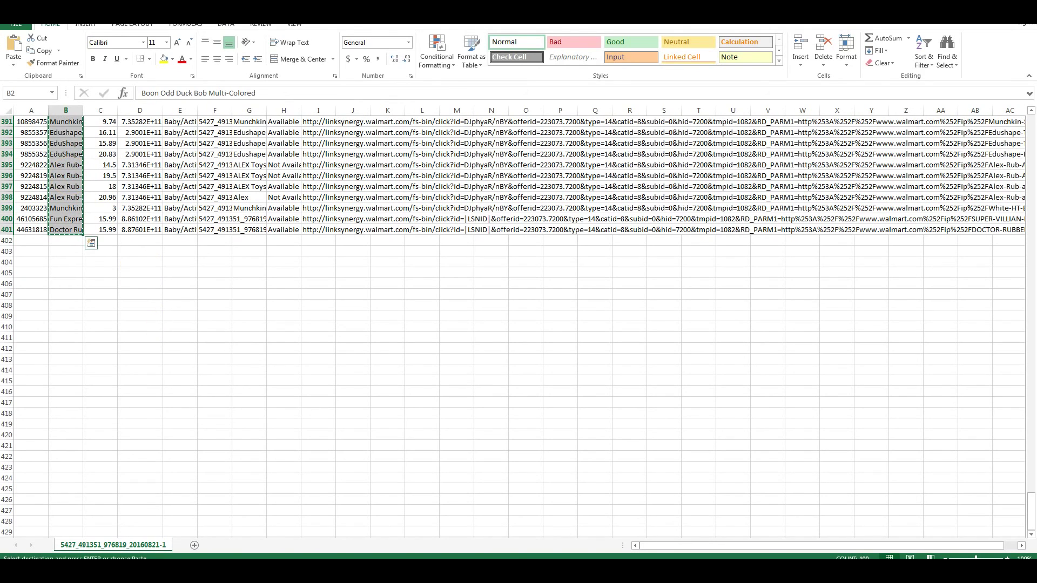
key(ctrl+Tab)
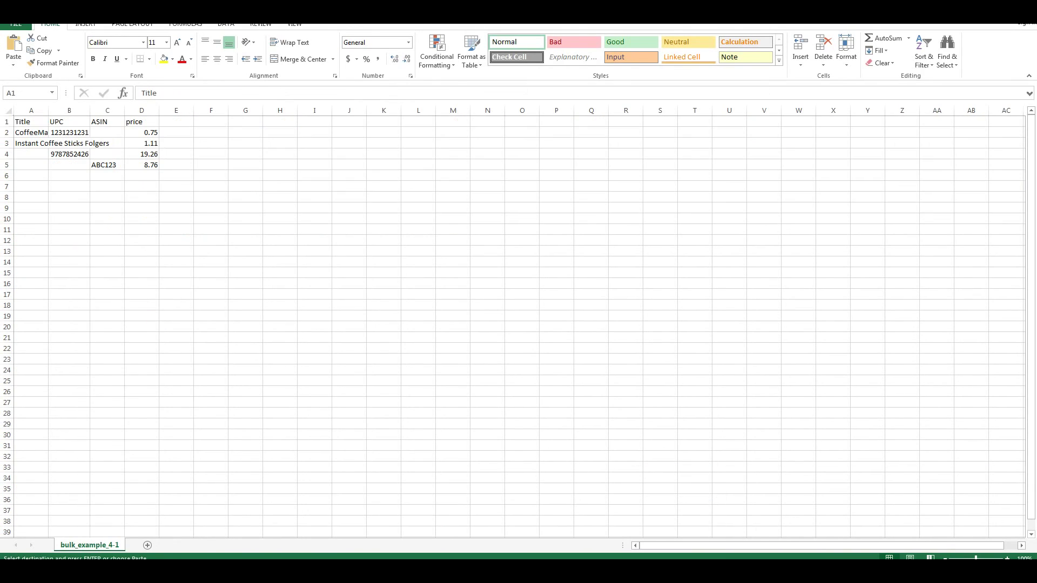
Step: Paste the Walmart product titles into the template's Title column starting at A2
click(31, 132)
key(ctrl+v)
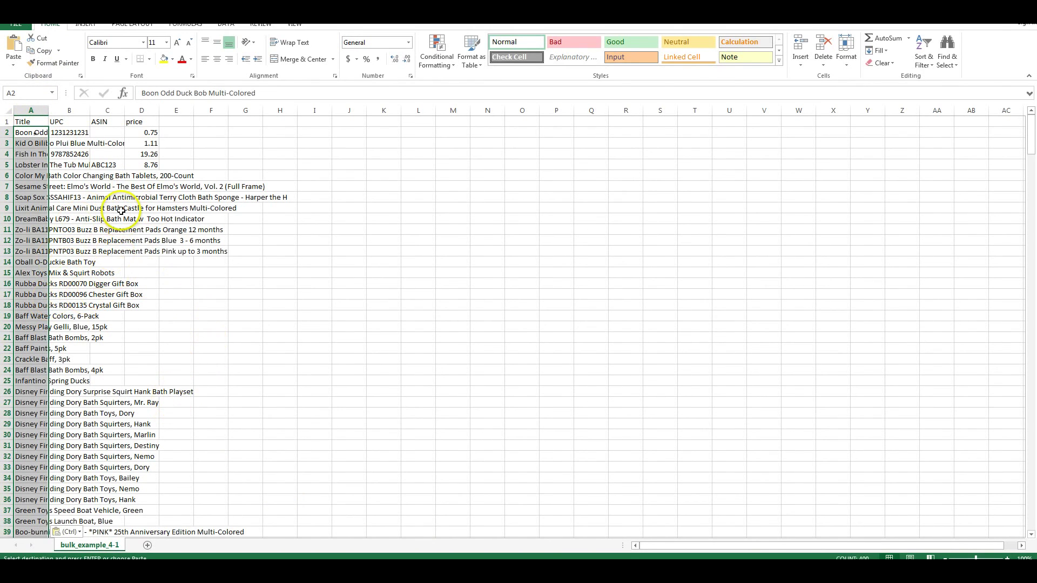
key(ctrl+Tab)
key(ctrl+Tab)
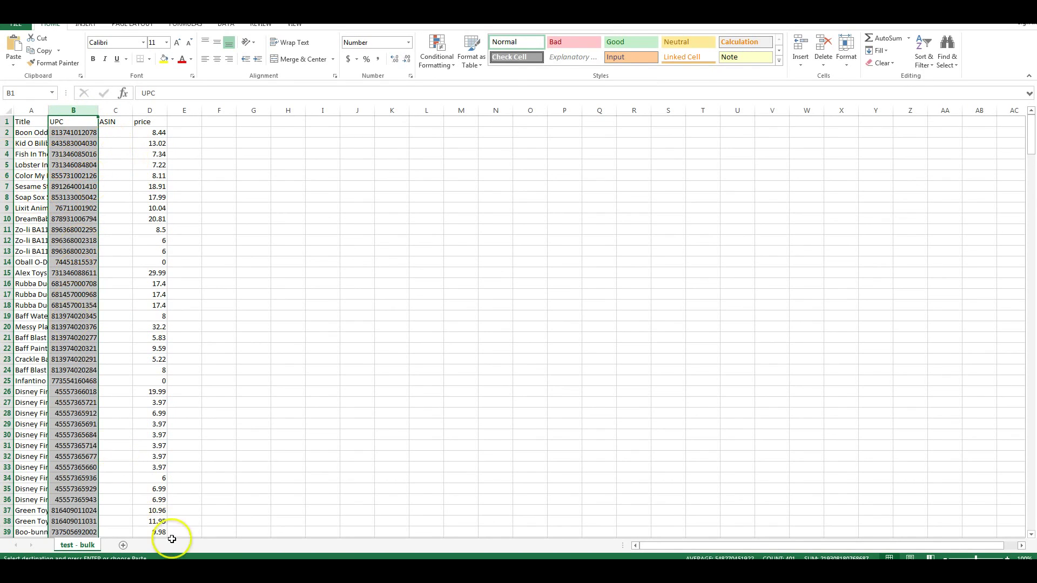
Step: Compare the filled test - bulk list against the top of the Walmart source sheet
click(432, 556)
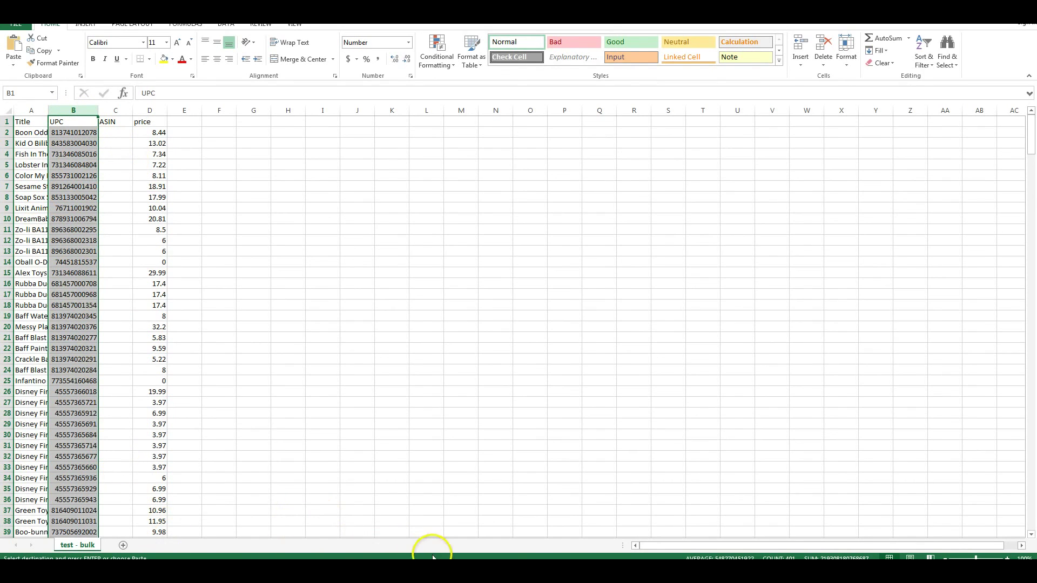
key(ctrl+Tab)
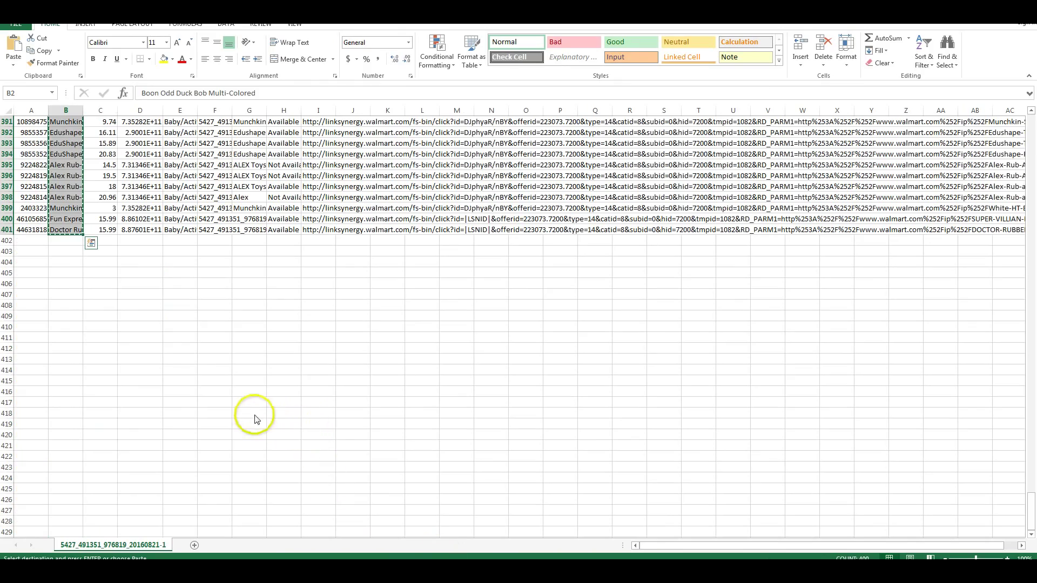
scroll(251, 416, up, 15)
click(206, 251)
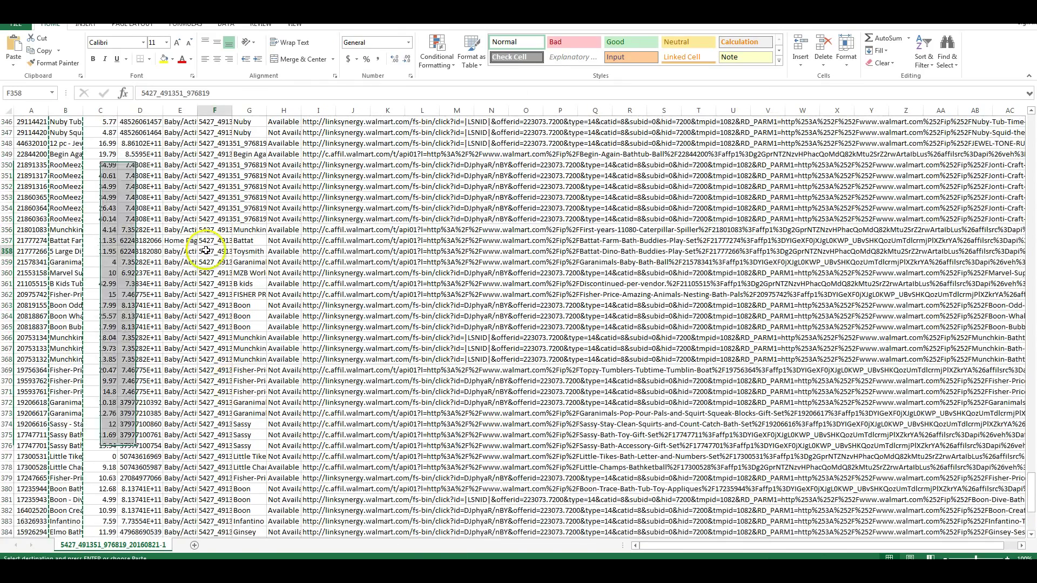
key(ctrl+Home)
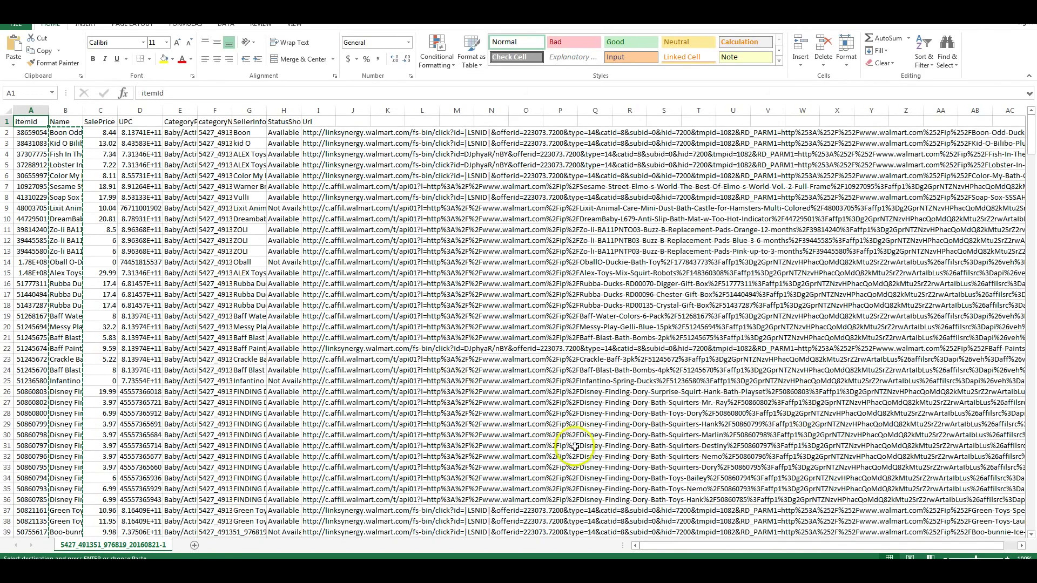
click(615, 556)
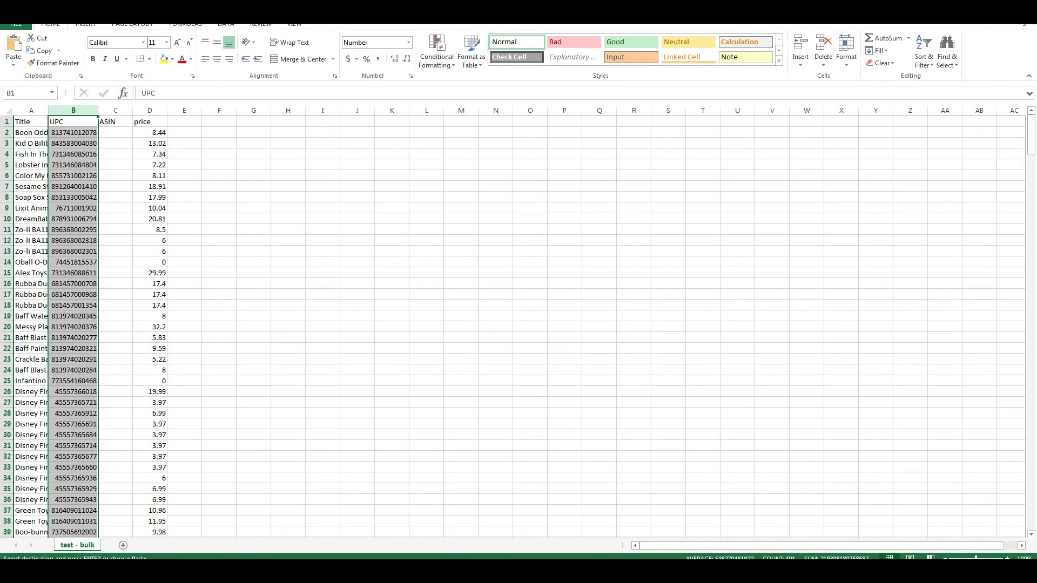
Step: Upload the test - bulk CSV, keeping store walmart and new store name walmart-csv
click(218, 556)
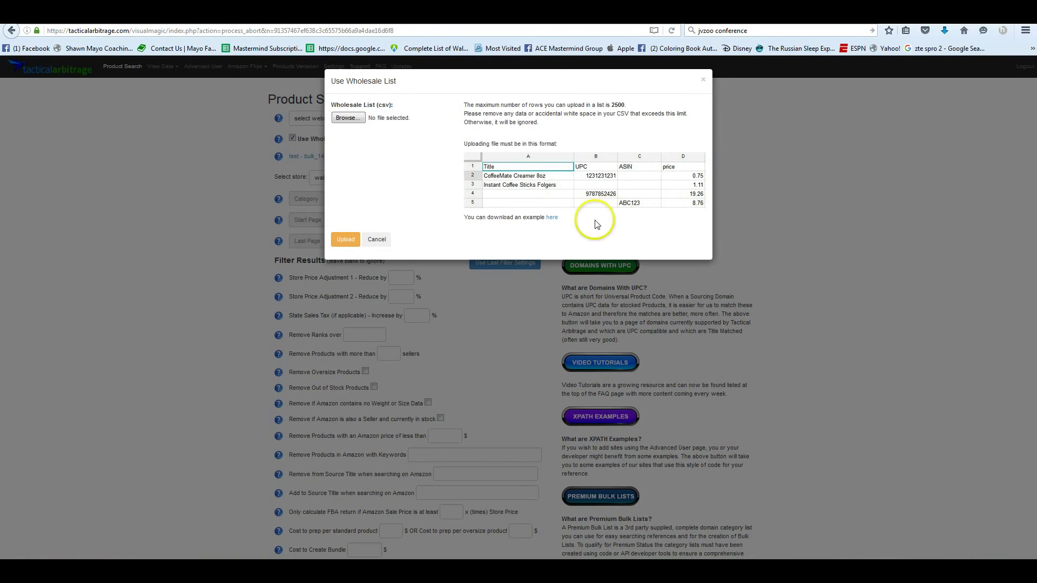
click(339, 123)
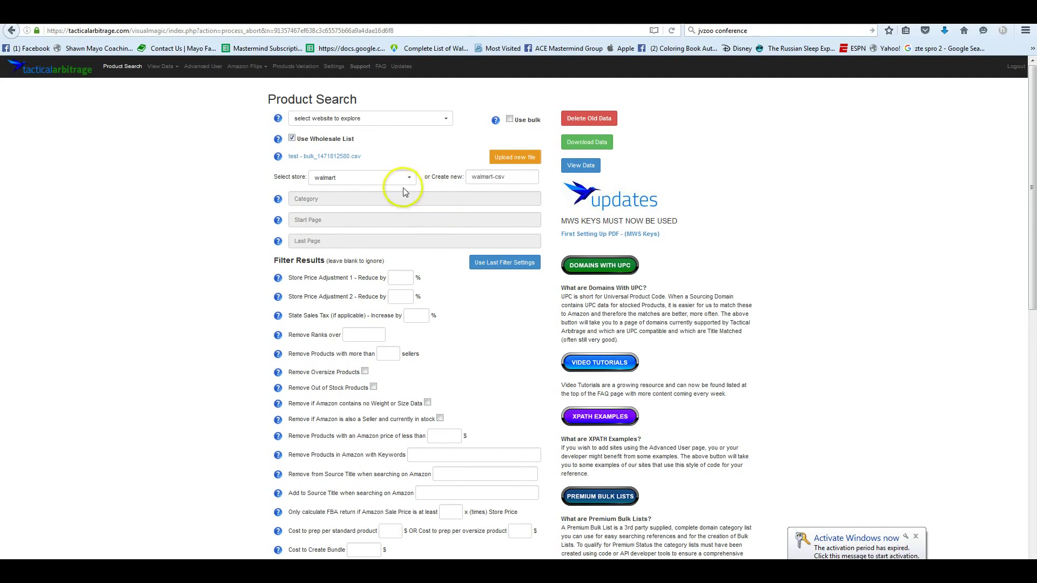
click(519, 179)
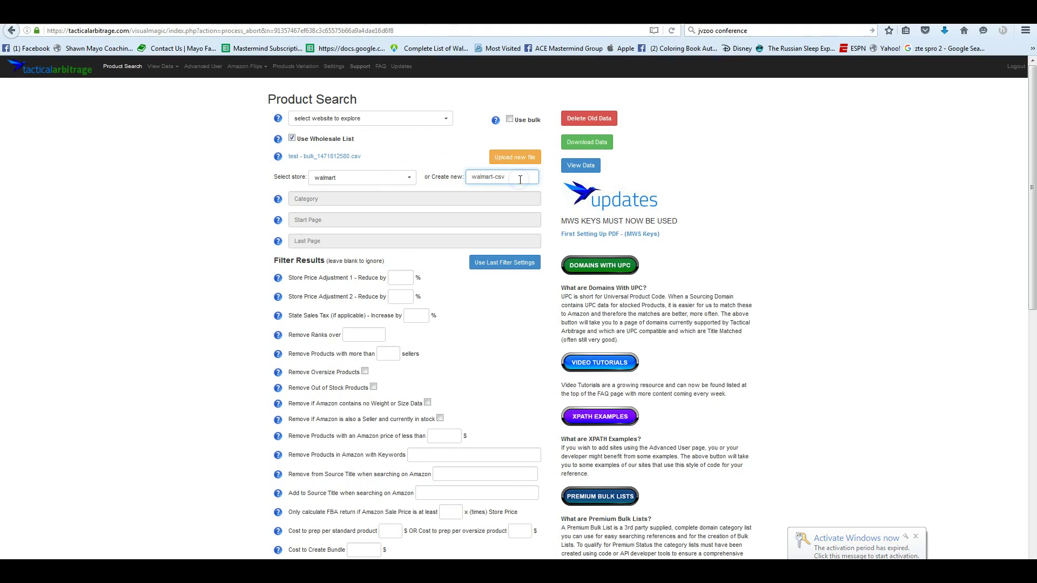
click(360, 175)
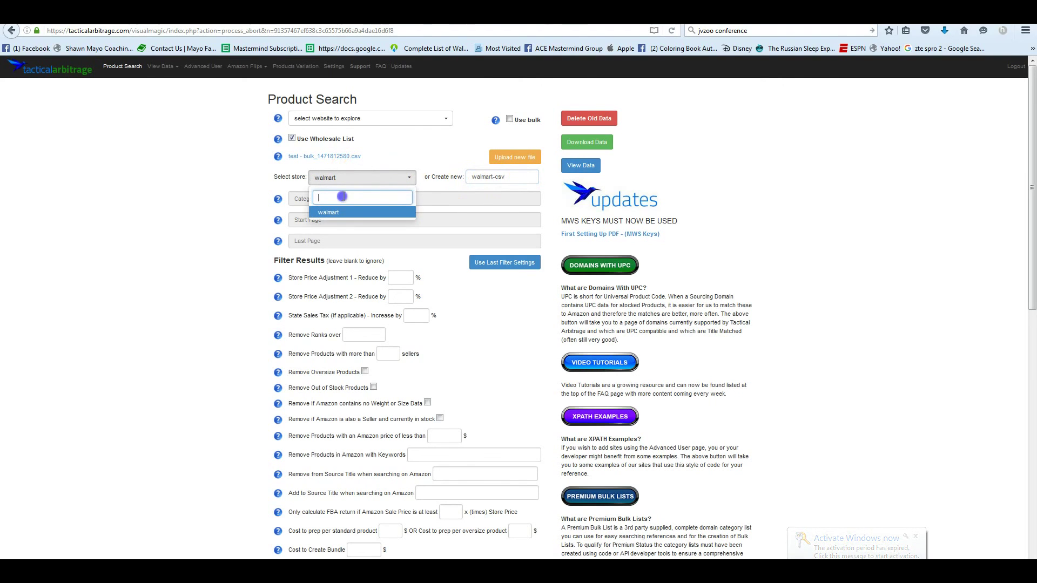
click(518, 176)
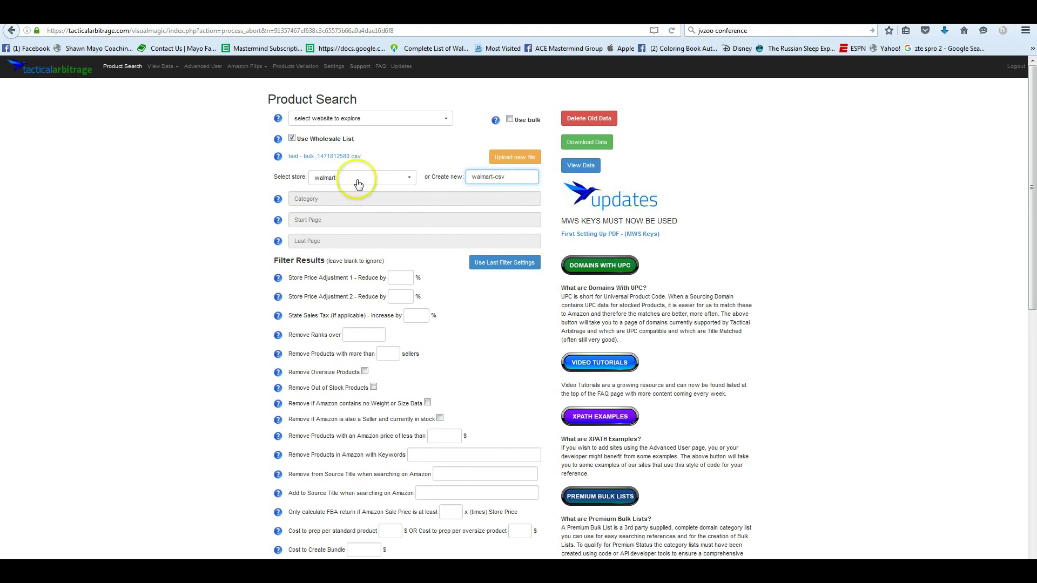
Step: Load the last-used filters and edit the store price adjustment and 0.30 shipping cost
click(504, 262)
scroll(482, 323, down, 3)
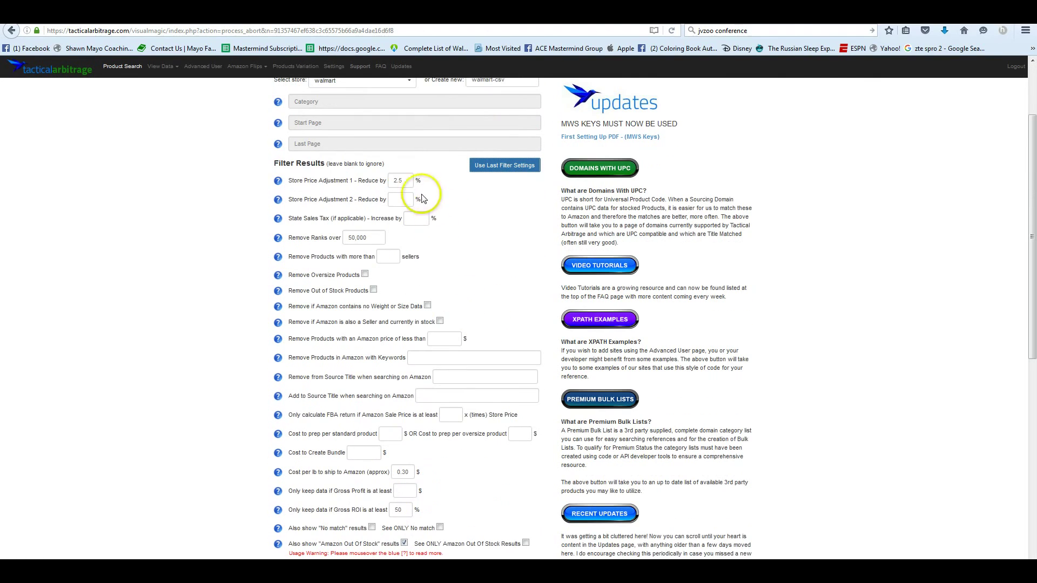
drag(399, 180, 390, 181)
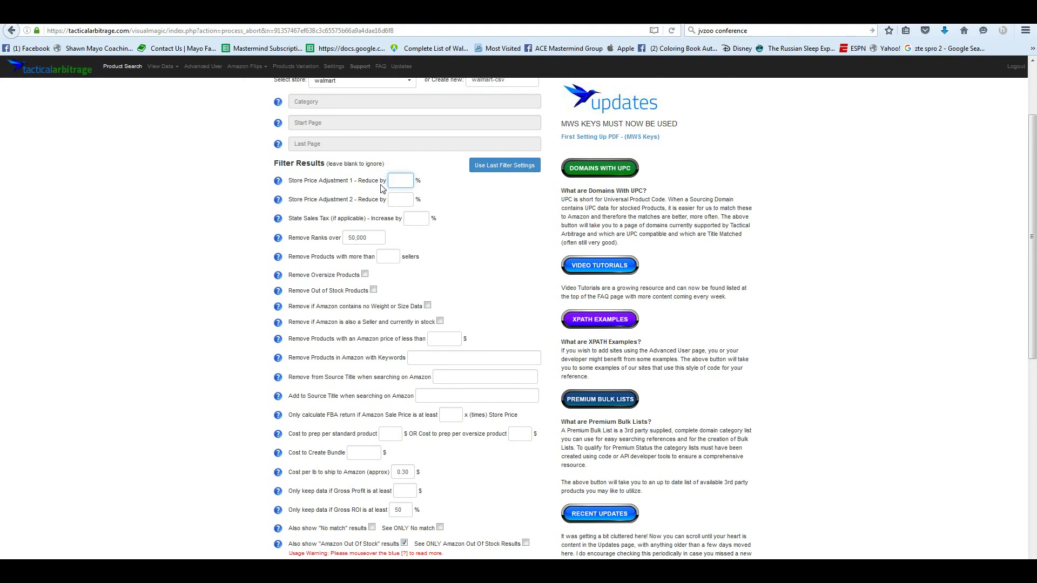
scroll(398, 330, down, 8)
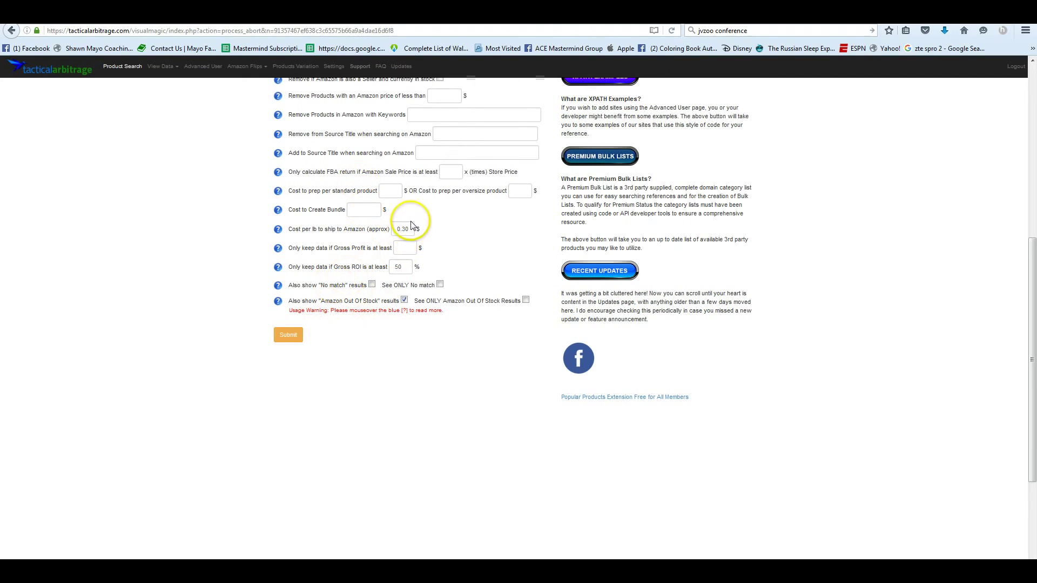
drag(411, 225, 365, 223)
scroll(388, 274, up, 5)
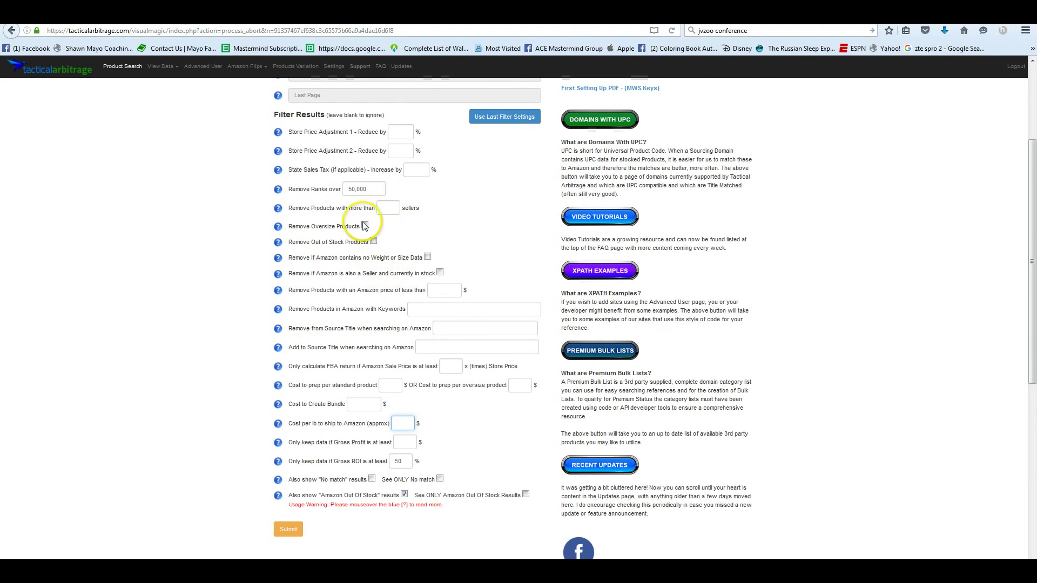
Step: Change the Remove Ranks over limit from 50,000 to 100,000
scroll(341, 238, down, 4)
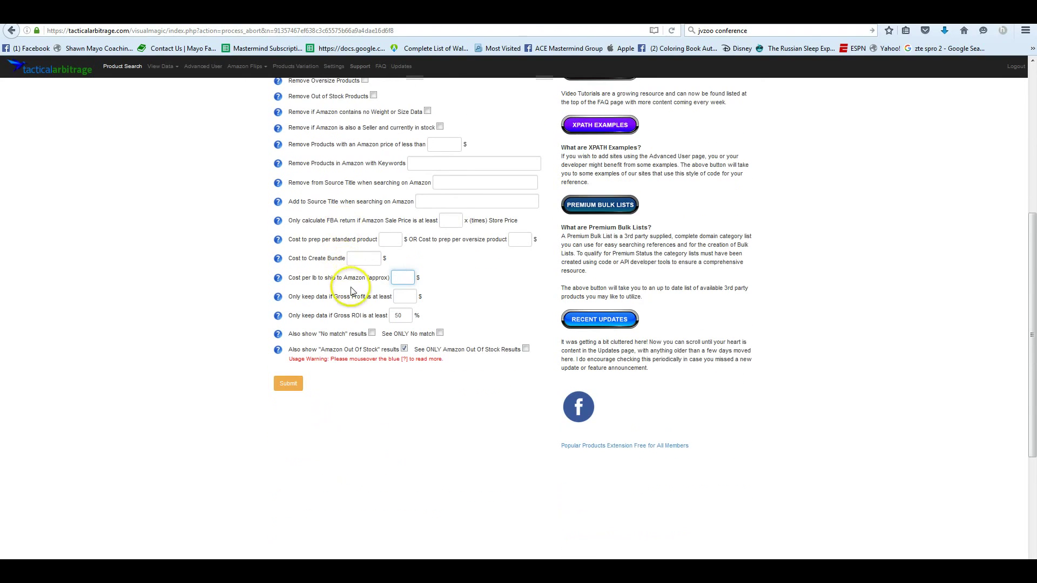
scroll(348, 299, up, 2)
scroll(350, 303, up, 4)
drag(378, 239, 319, 241)
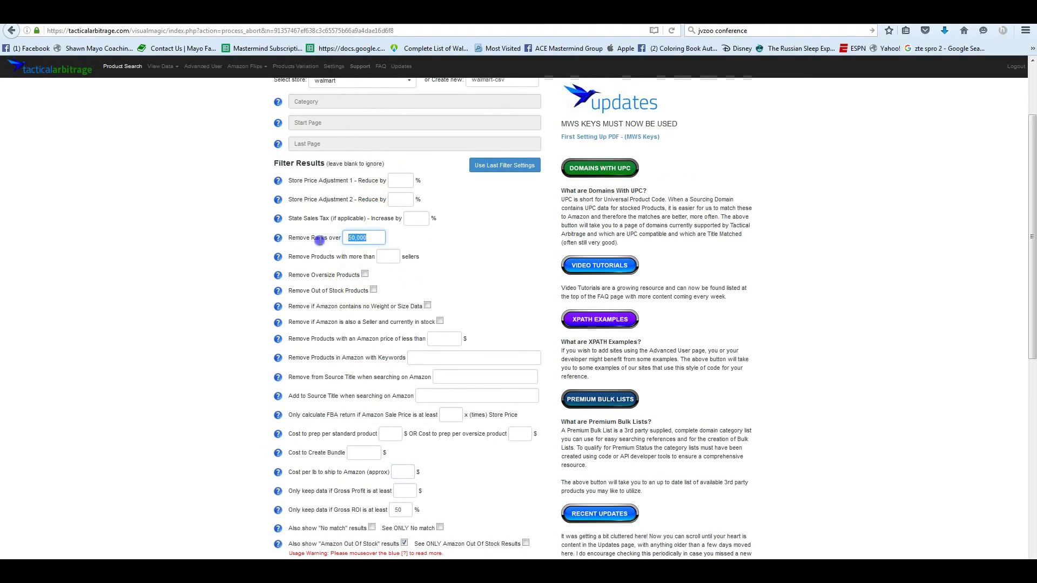
text(10,000)
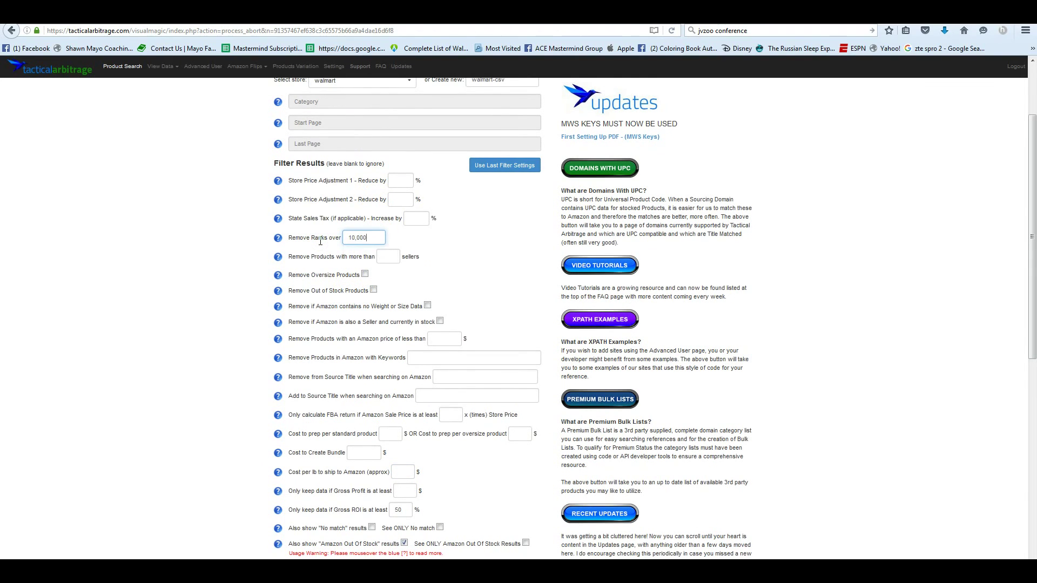
click(431, 257)
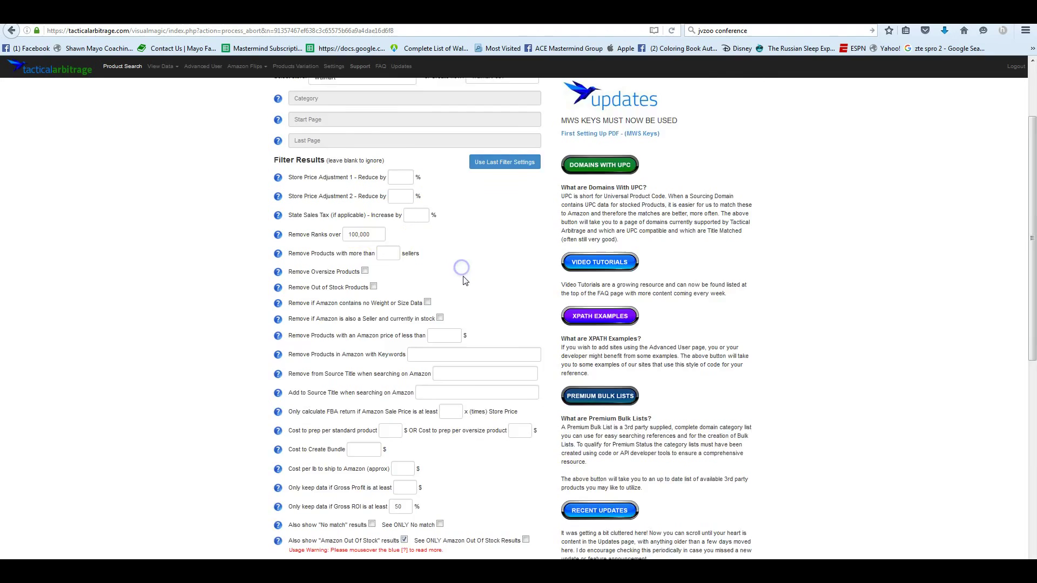
scroll(461, 292, down, 4)
scroll(463, 296, up, 4)
scroll(463, 294, down, 5)
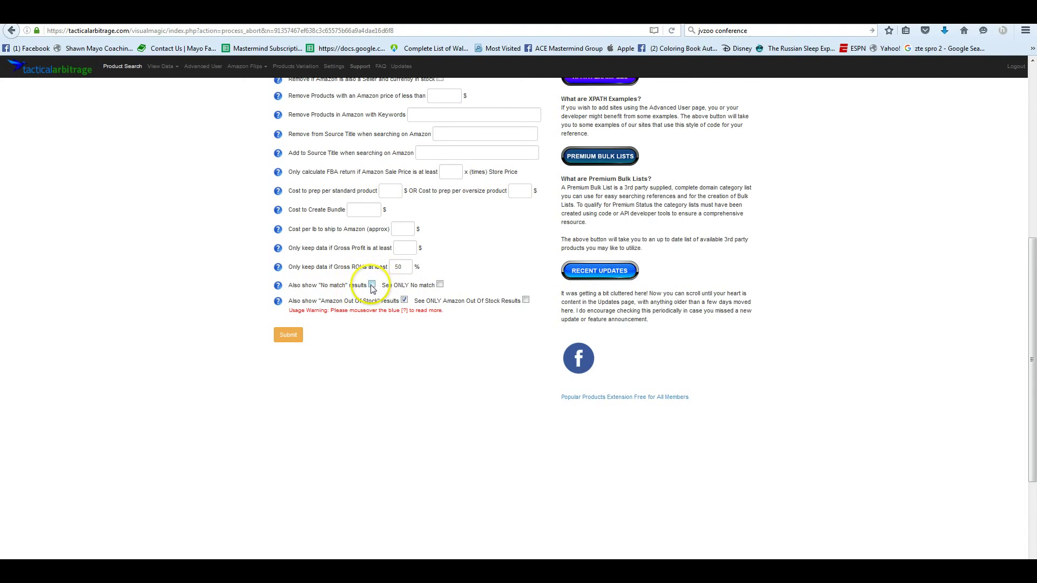
Step: Submit the scan with no-match results excluded and Amazon Out Of Stock results included
click(371, 285)
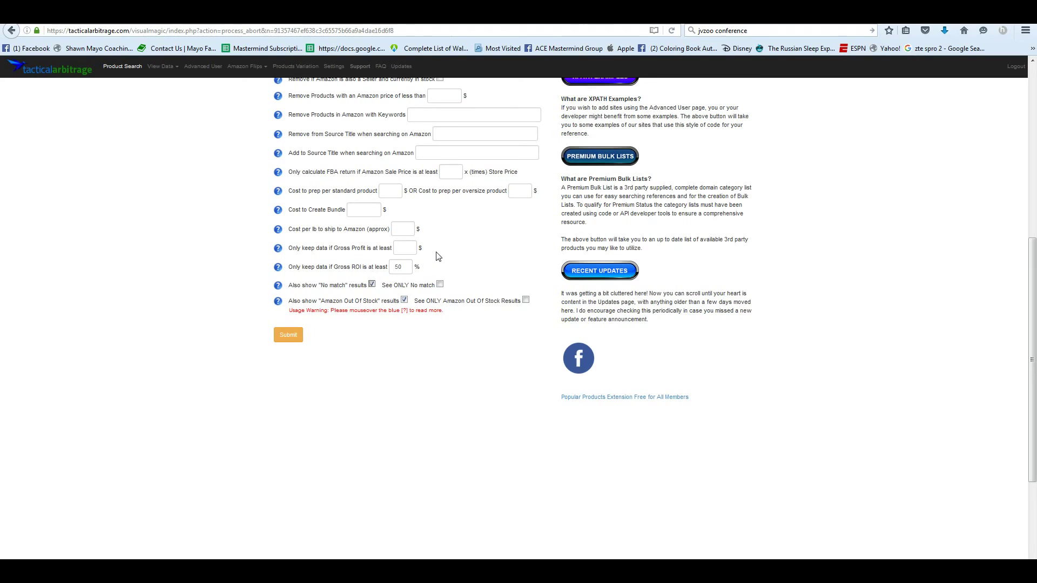
click(404, 300)
click(288, 334)
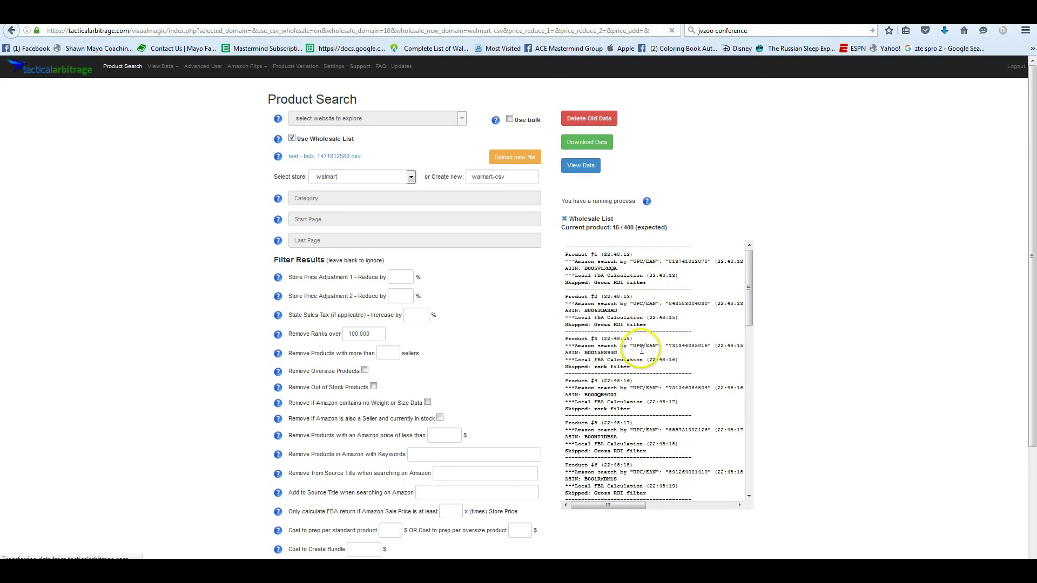
Step: Scroll the process log as the scan reaches product 28 of 400, with product 11 added and others skipped by rank or ROI
scroll(653, 303, down, 4)
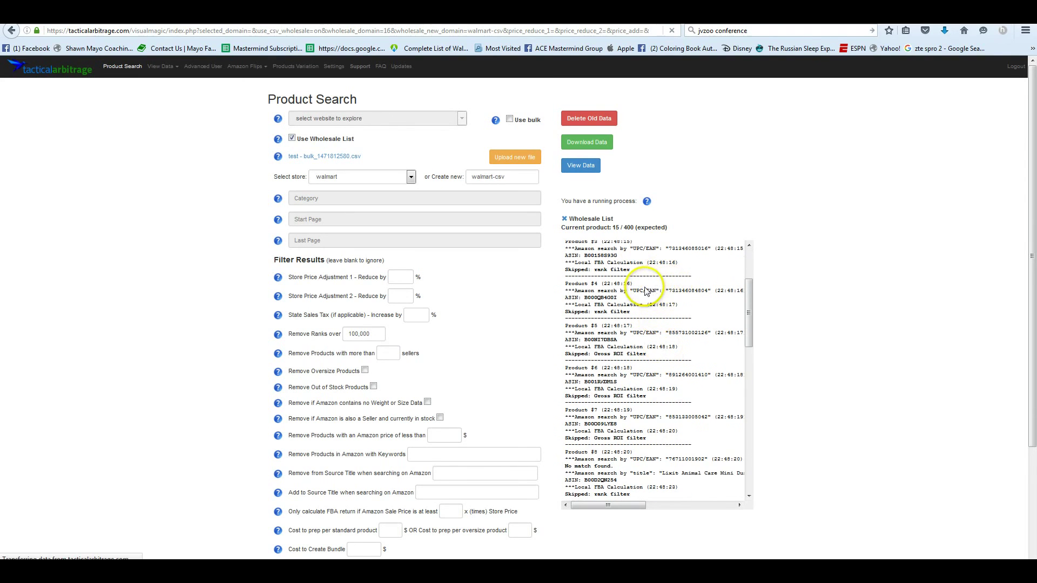
scroll(653, 315, down, 2)
scroll(670, 318, down, 2)
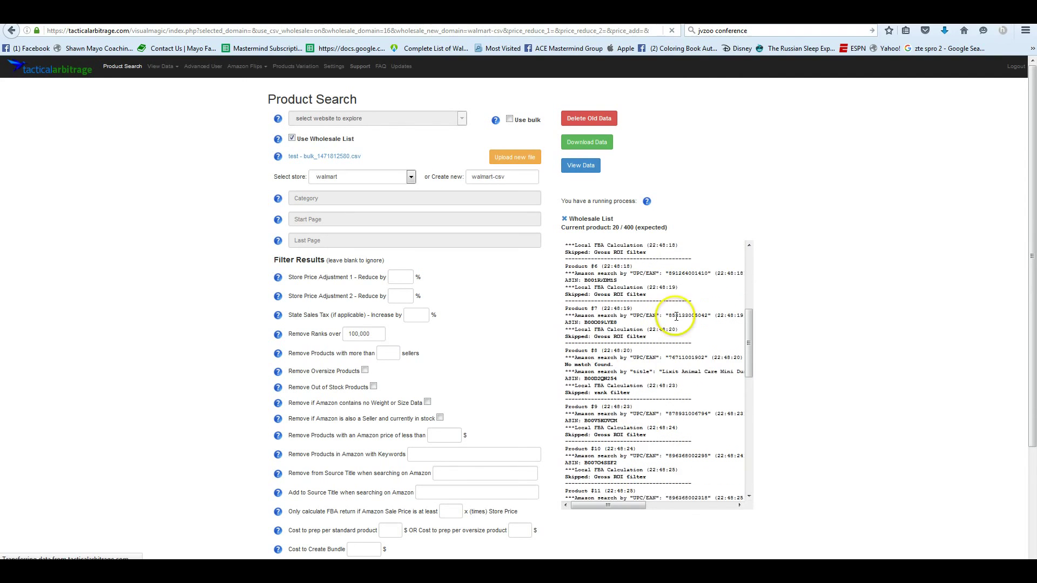
scroll(683, 340, up, 4)
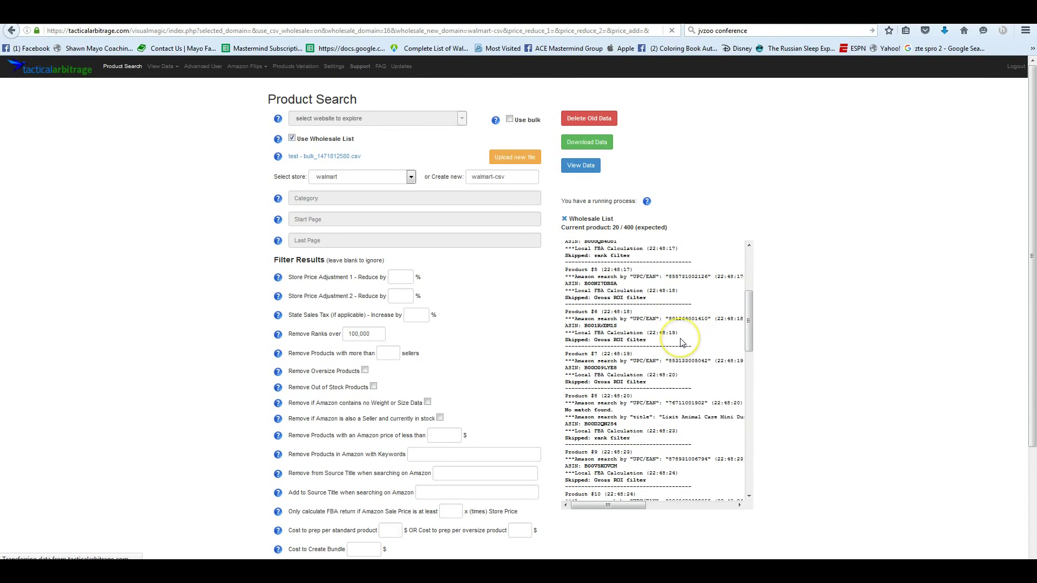
scroll(682, 343, down, 2)
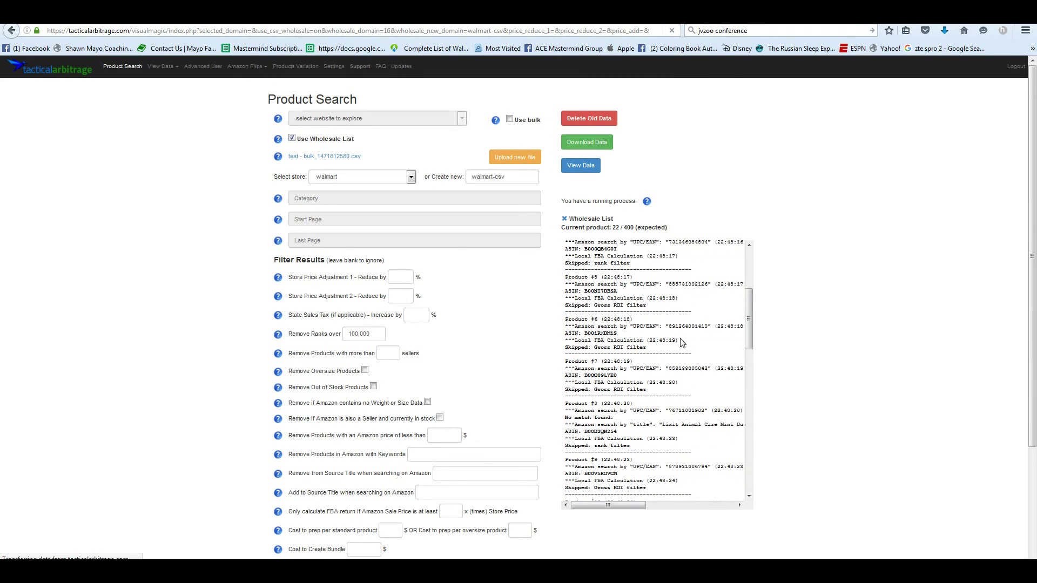
scroll(682, 342, down, 2)
scroll(679, 347, down, 2)
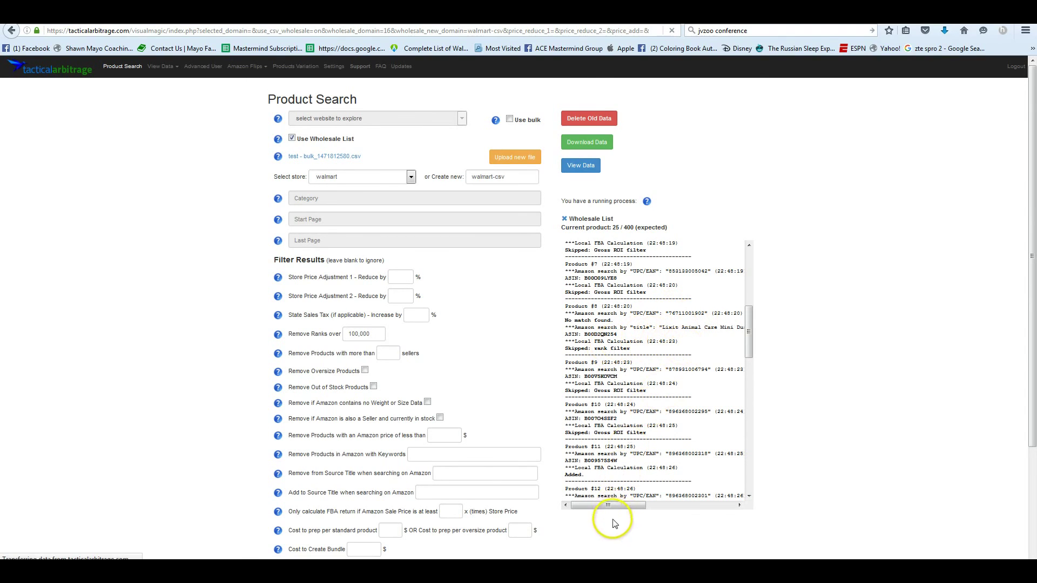
mouse_move(613, 507)
mouse_down()
mouse_move(630, 505)
mouse_move(602, 512)
mouse_up()
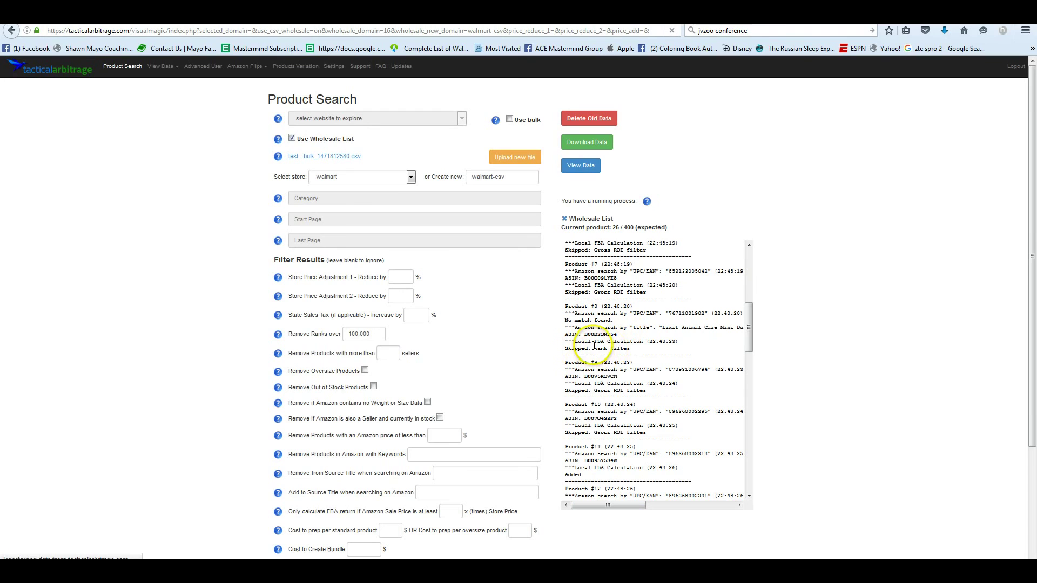
scroll(616, 357, down, 4)
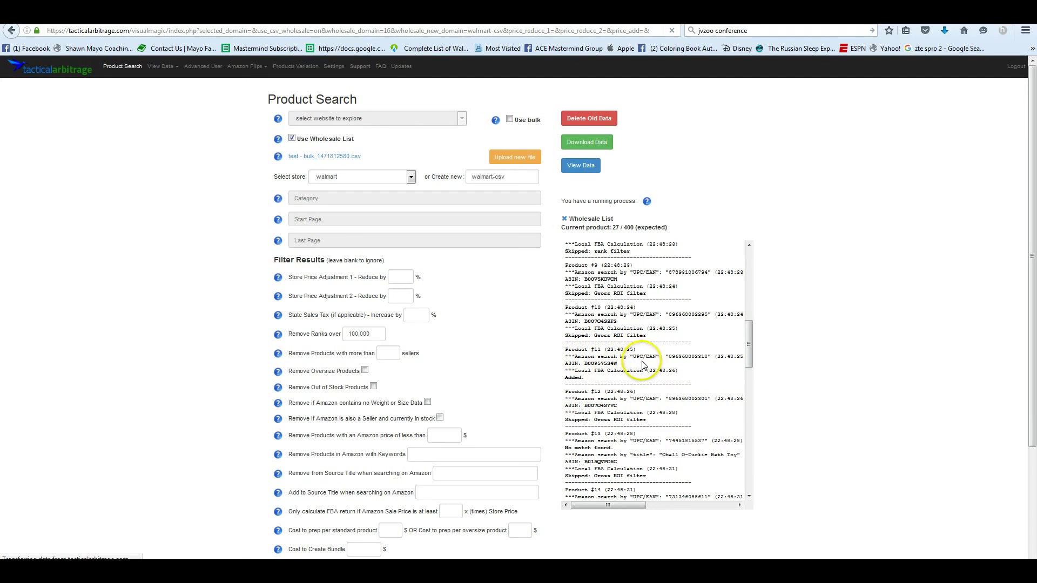
scroll(650, 402, down, 15)
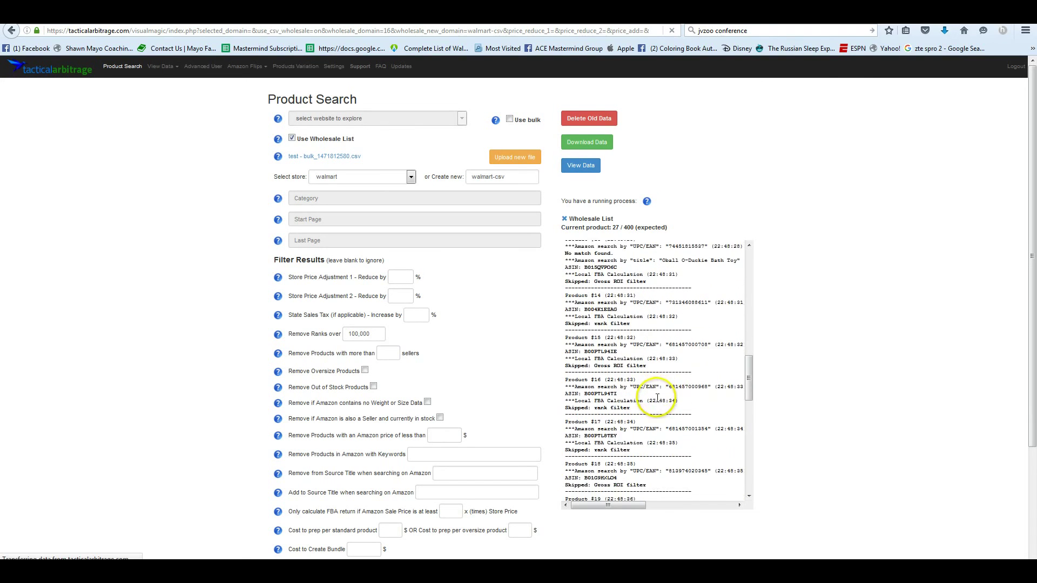
scroll(655, 388, down, 4)
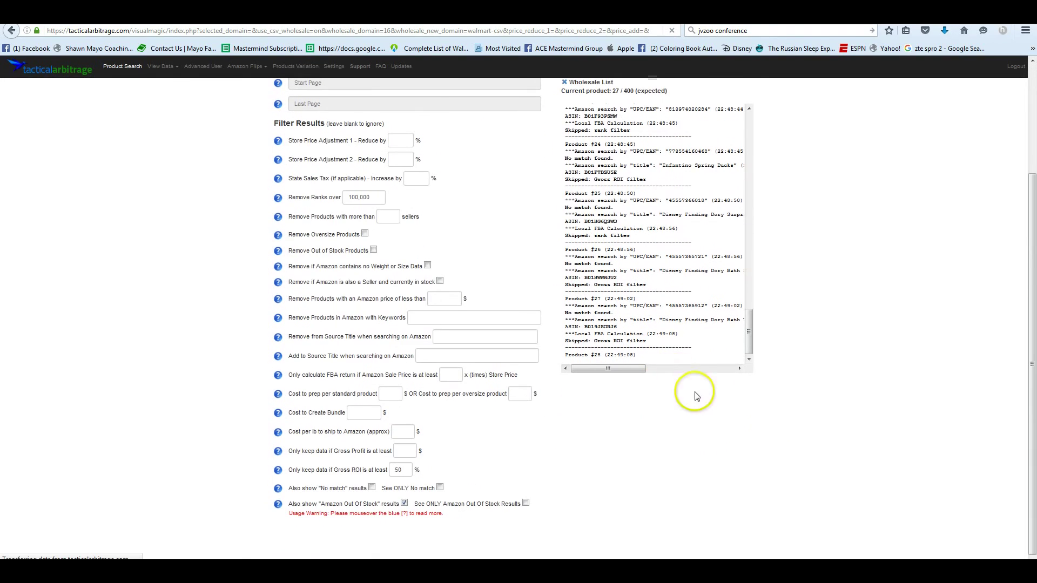
scroll(777, 412, up, 4)
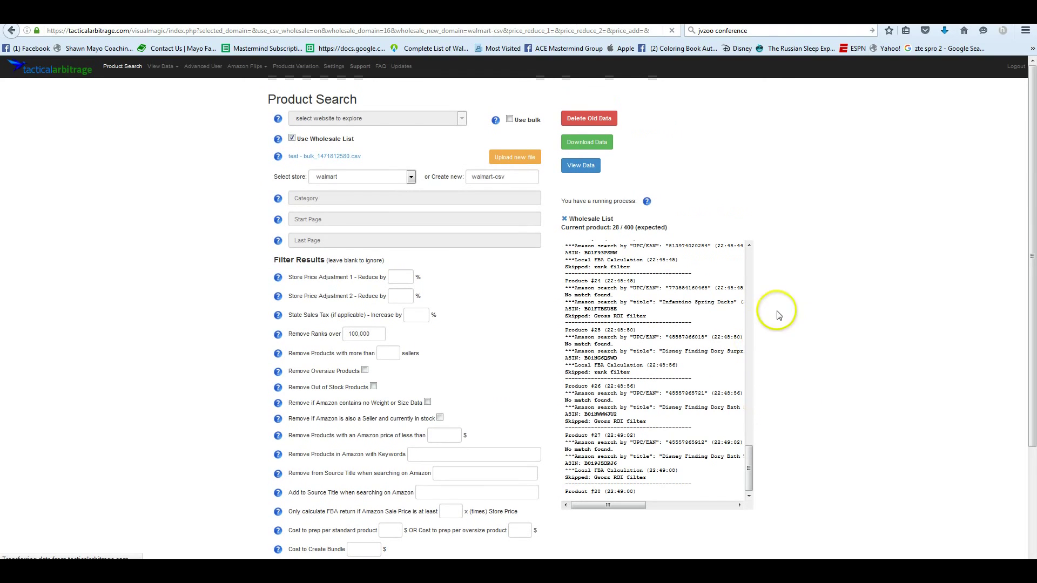
Step: Load the refreshed View Data results and cycle the Baff Blast Bath Bombs row's ASIN to a Books match
click(580, 166)
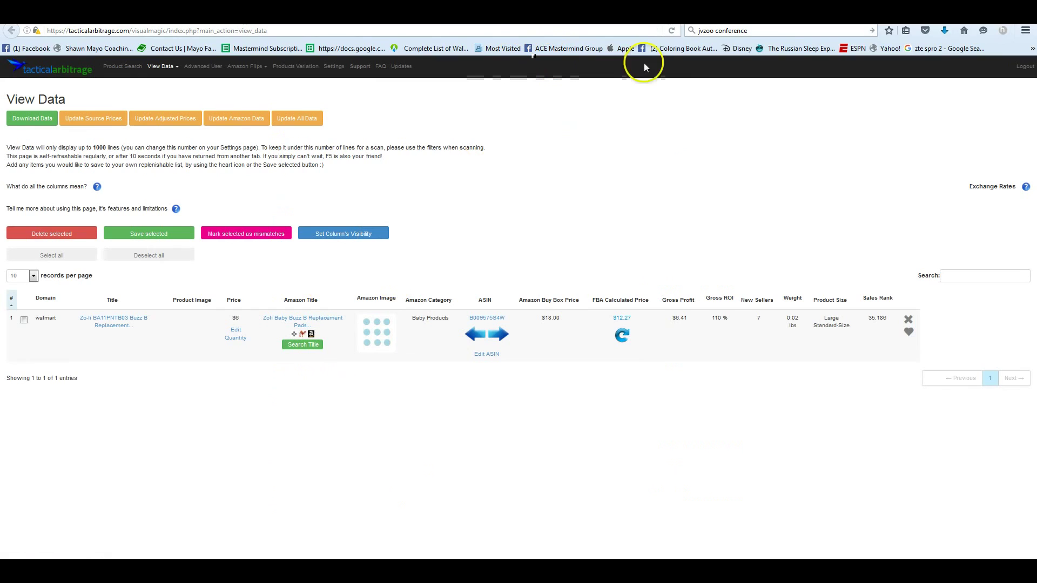
click(671, 31)
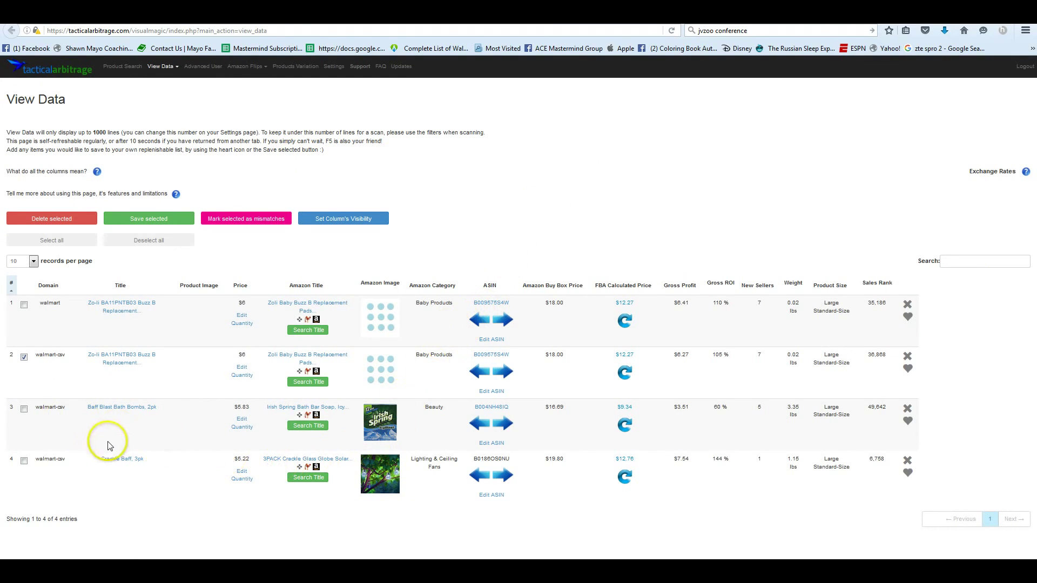
mouse_move(385, 321)
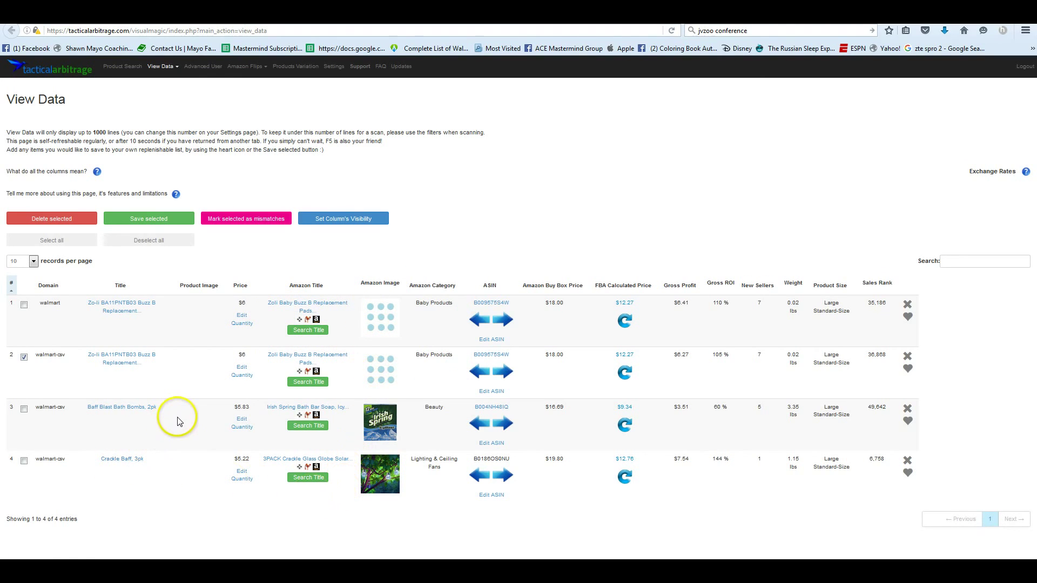
click(508, 420)
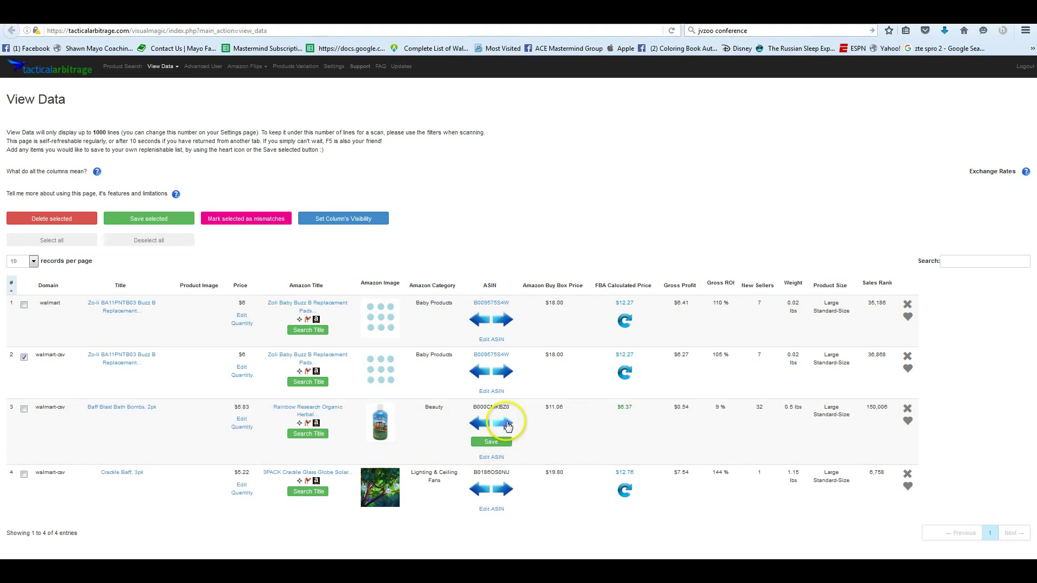
click(506, 424)
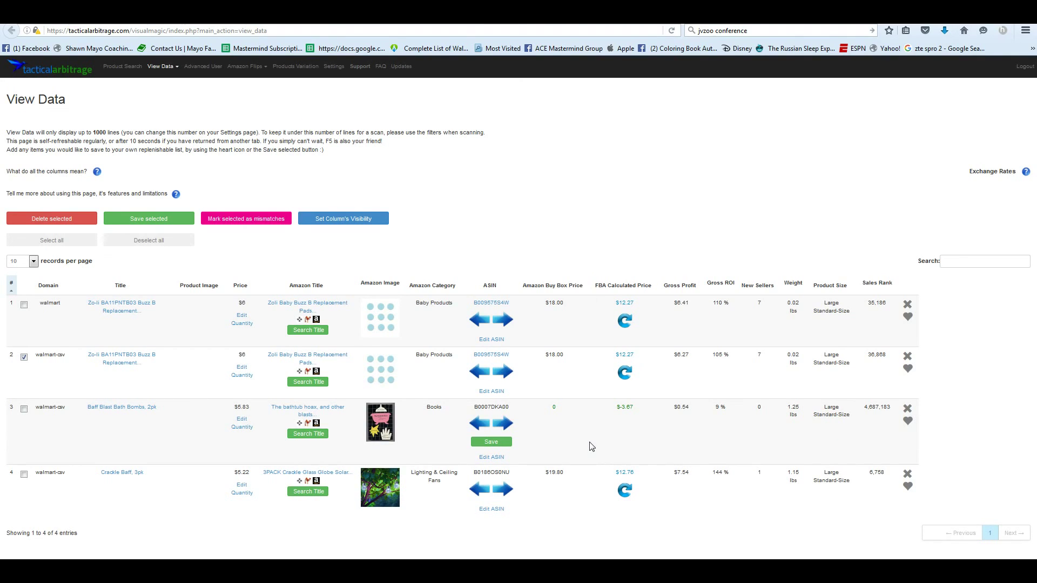
Step: Delete the mismatched Bath Bombs row and return to Product Search's wholesale list upload
click(907, 409)
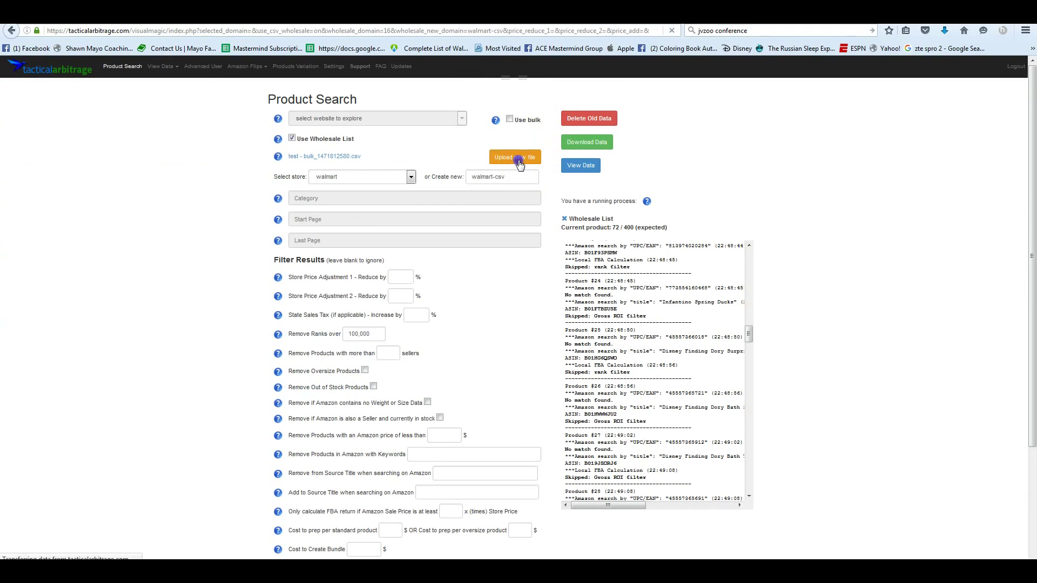
click(517, 158)
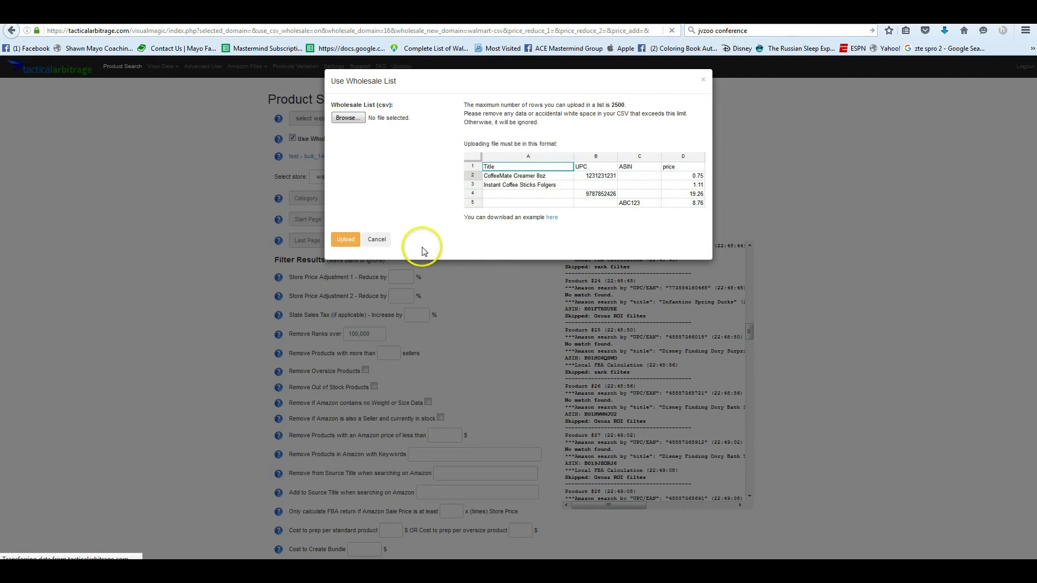
Step: Cancel the Use Wholesale List dialog without choosing a file
click(387, 242)
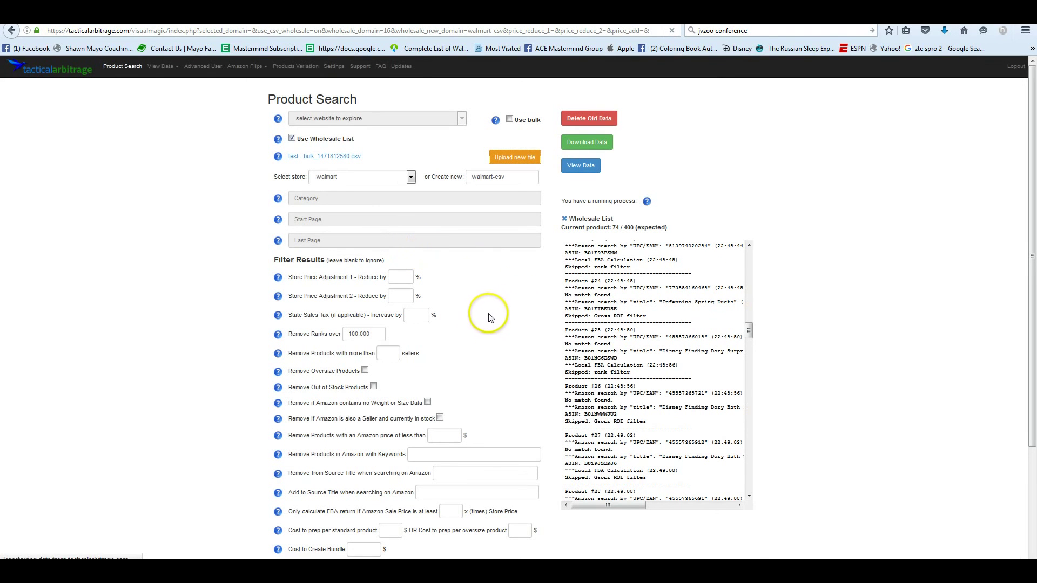